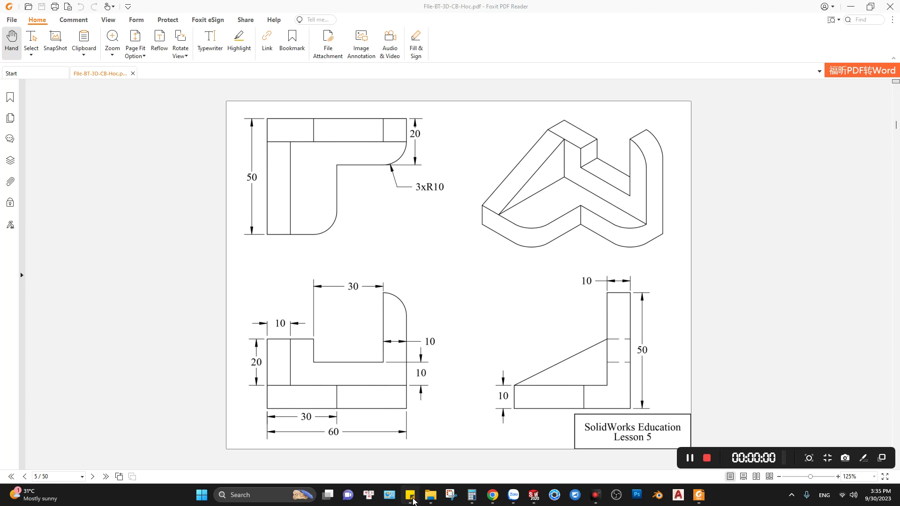
Open the sticky note listing tutoring services over the Lesson 5 PDF drawing
left_click(413, 502)
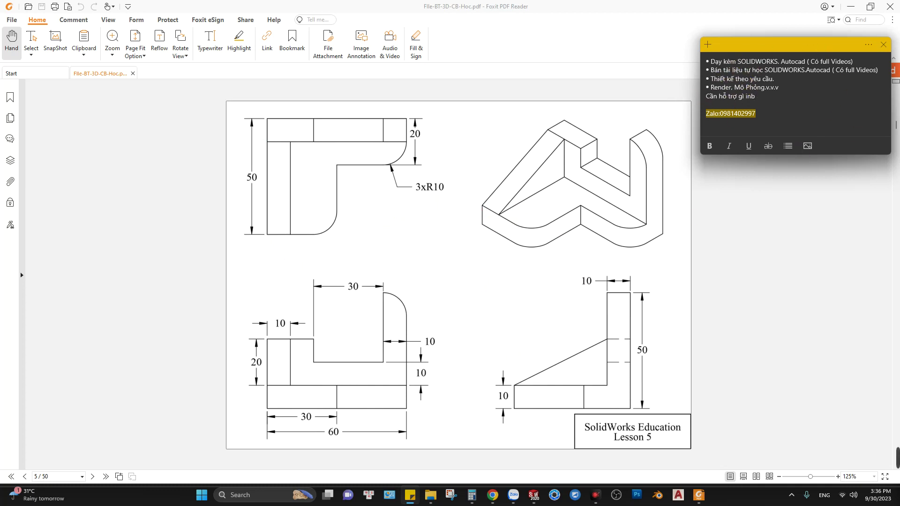
key("alt+Tab")
scroll(303, 217, "up", 2)
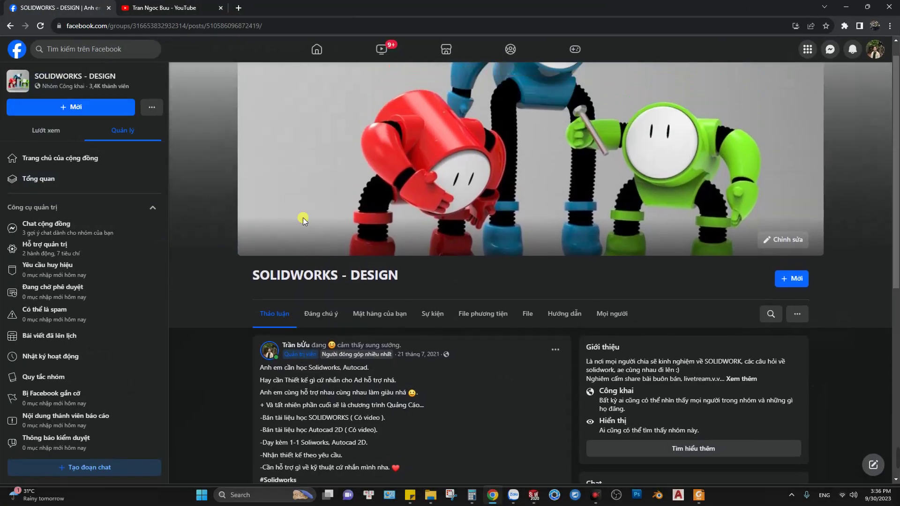
scroll(395, 279, "down", 4)
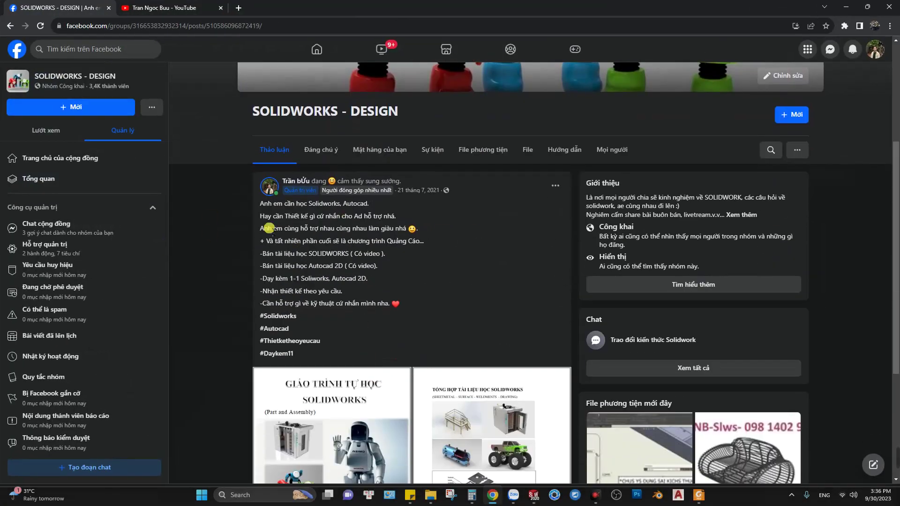
scroll(352, 380, "down", 3)
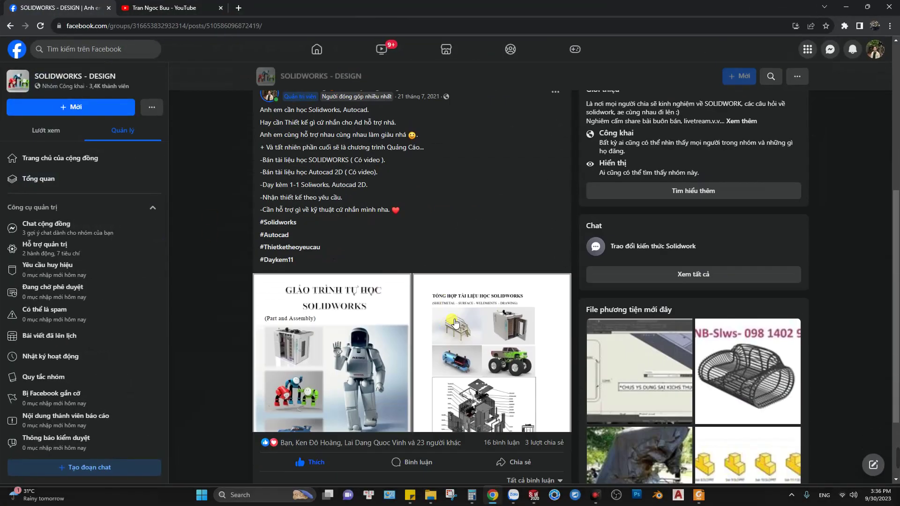
scroll(451, 313, "up", 4)
scroll(450, 313, "up", 3)
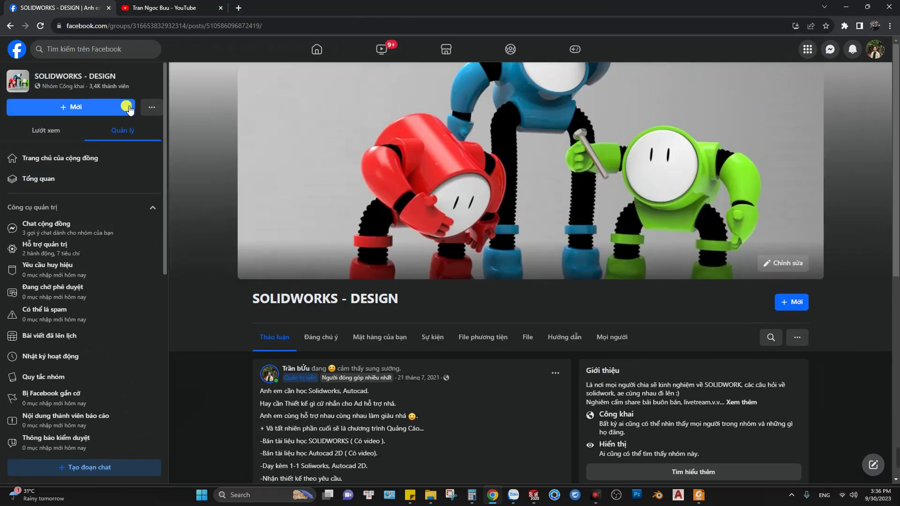
left_click(845, 7)
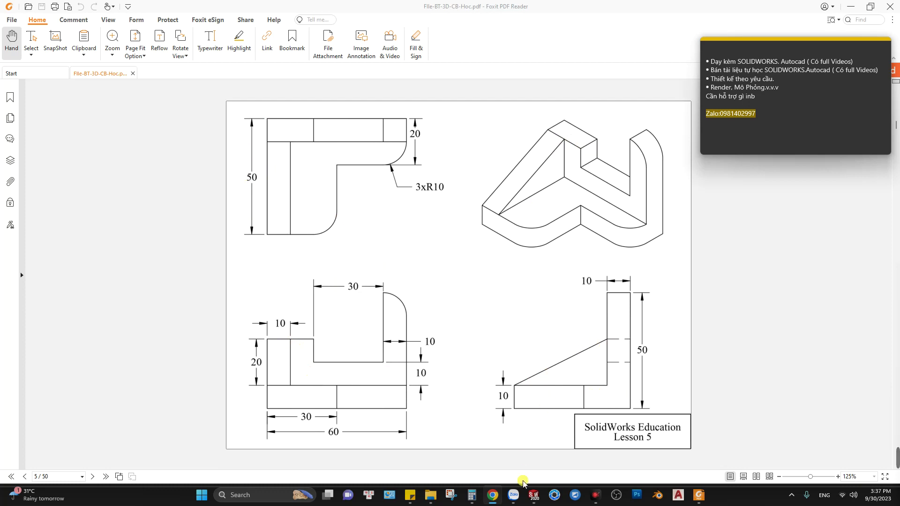
Open a new sketch on Part5's Front Plane while comparing against the Lesson 5 drawing
left_click(533, 495)
left_click(54, 160)
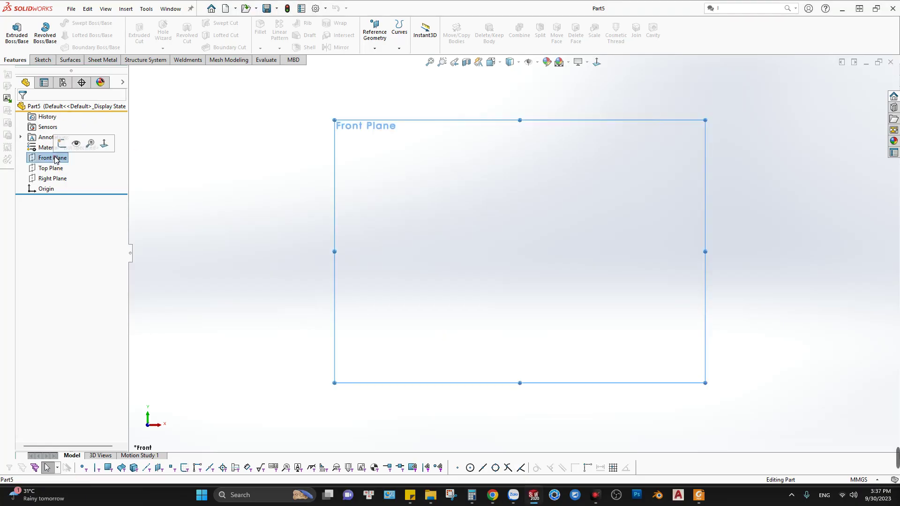
right_click(439, 164)
left_click(462, 175)
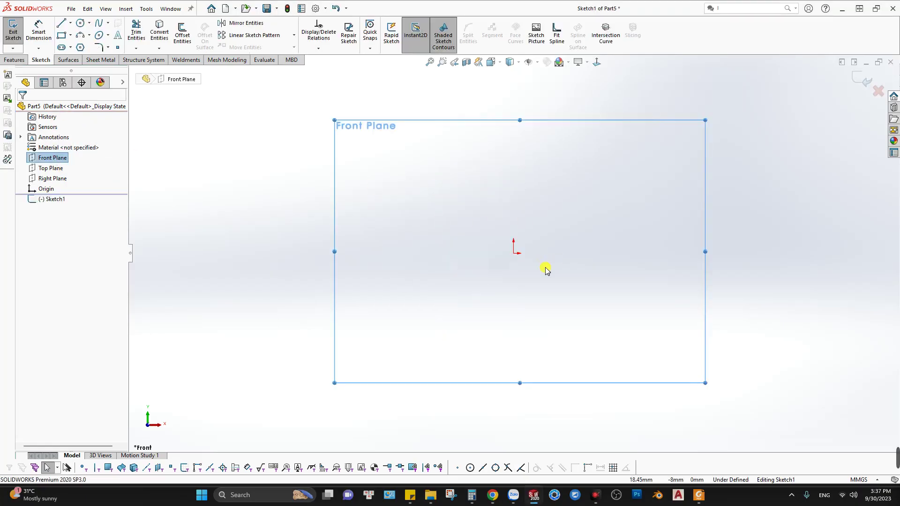
left_click(698, 495)
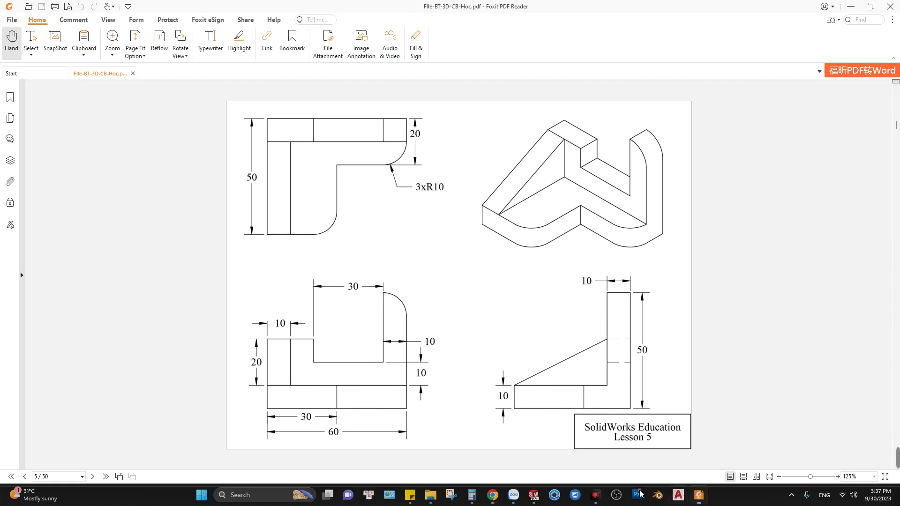
left_click(534, 495)
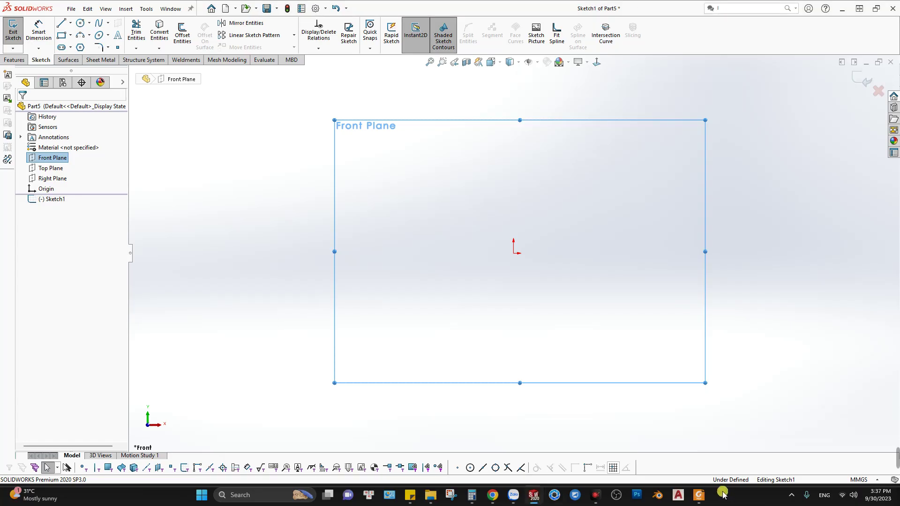
left_click(698, 495)
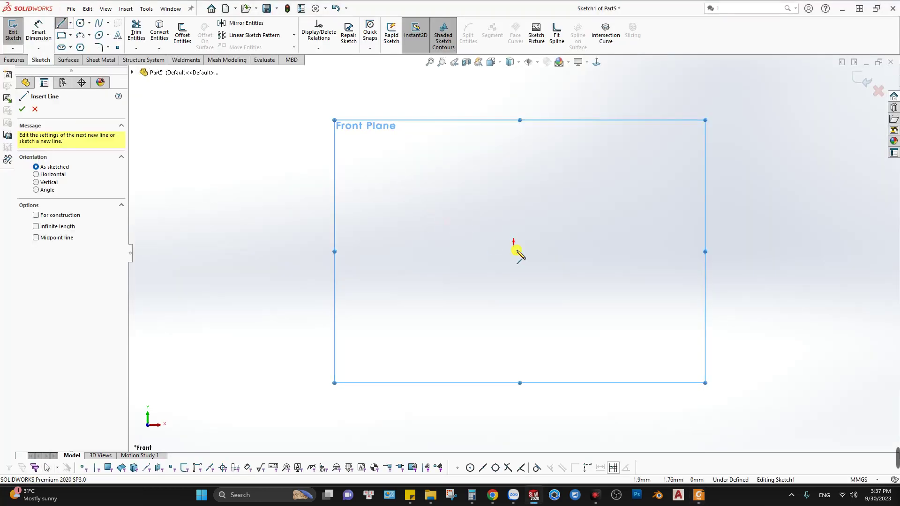
Draw the left edge, bottom edge and rounded lower-right corner starting from the origin
left_click(513, 253)
left_click(513, 364)
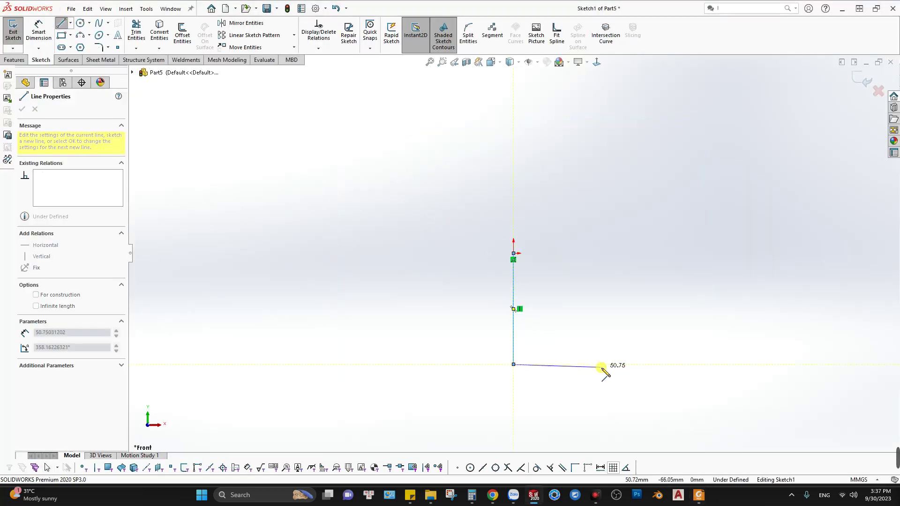
left_click(587, 364)
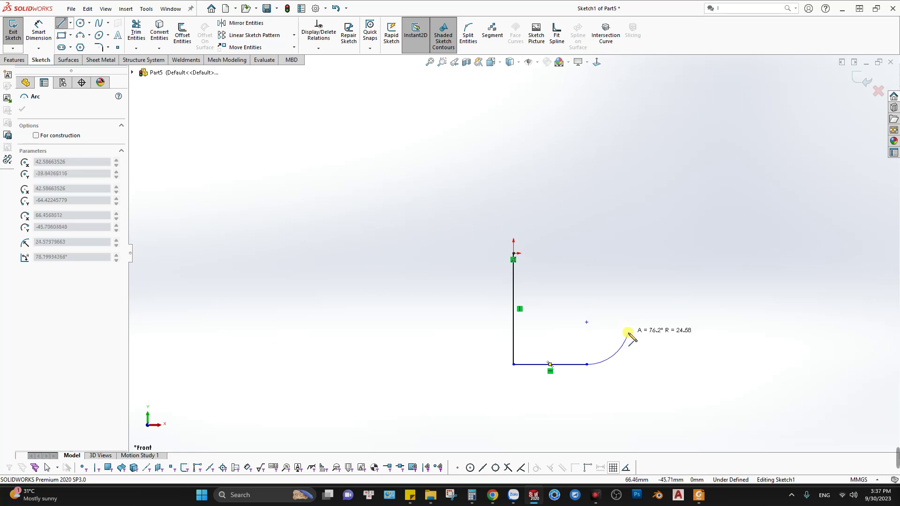
left_click(626, 334)
key("alt+Tab")
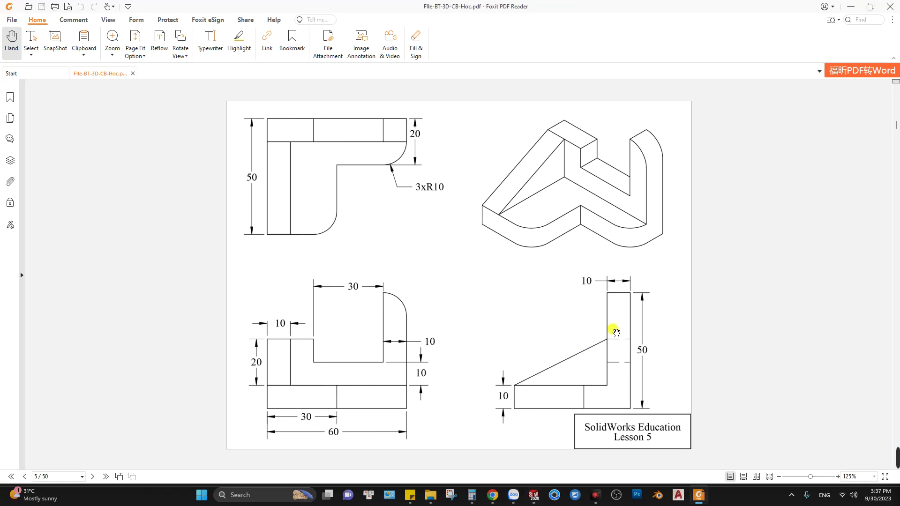
key("alt+Tab")
Add the step edges and upper rounded corner, close at the origin, and drag the inner corner
left_click(619, 261)
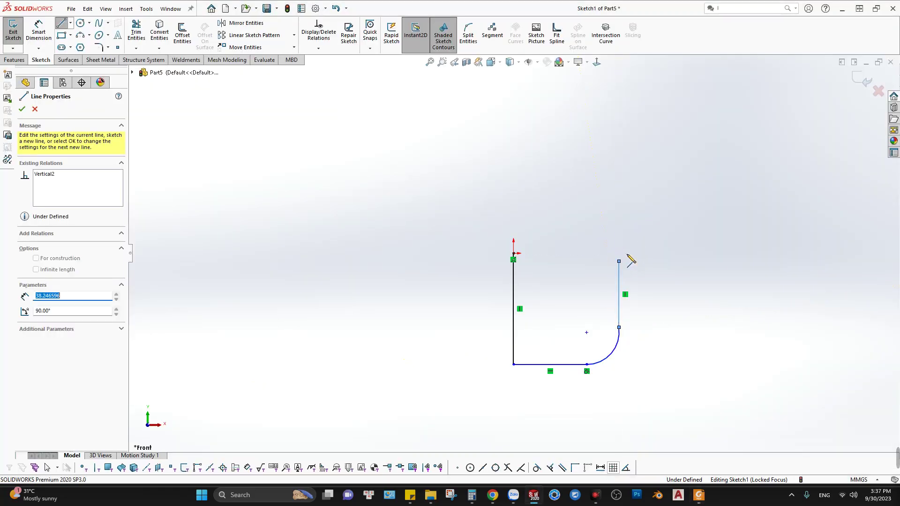
left_click(674, 261)
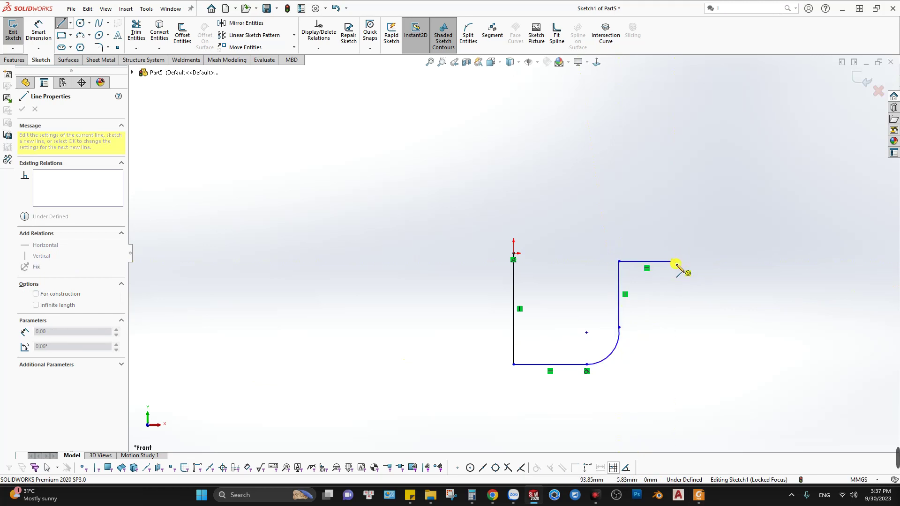
left_click(696, 241)
left_click(695, 221)
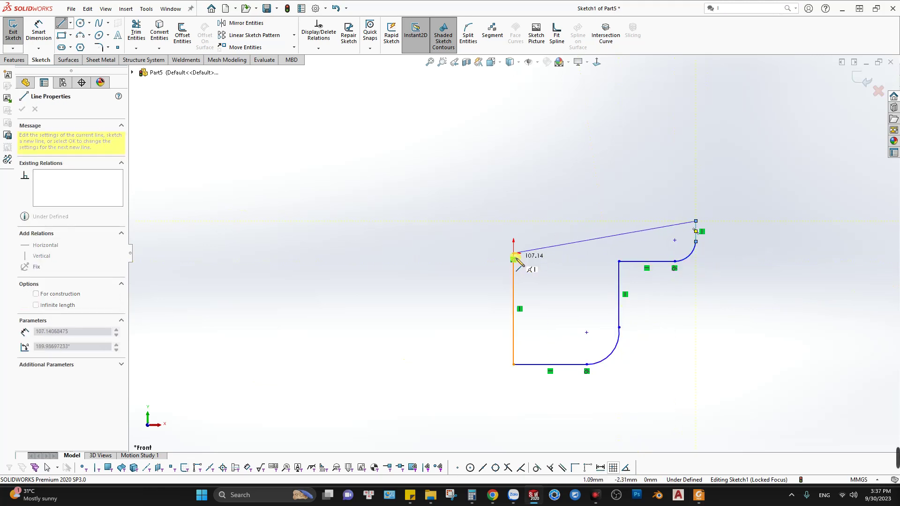
left_click(515, 256)
key("Escape")
mouse_move(619, 261)
left_mouse_down()
mouse_move(602, 289)
mouse_move(621, 280)
left_mouse_up()
Make both rounded corner arcs tangent to their adjoining vertical lines
left_click(618, 340)
left_click(622, 318, "ctrl")
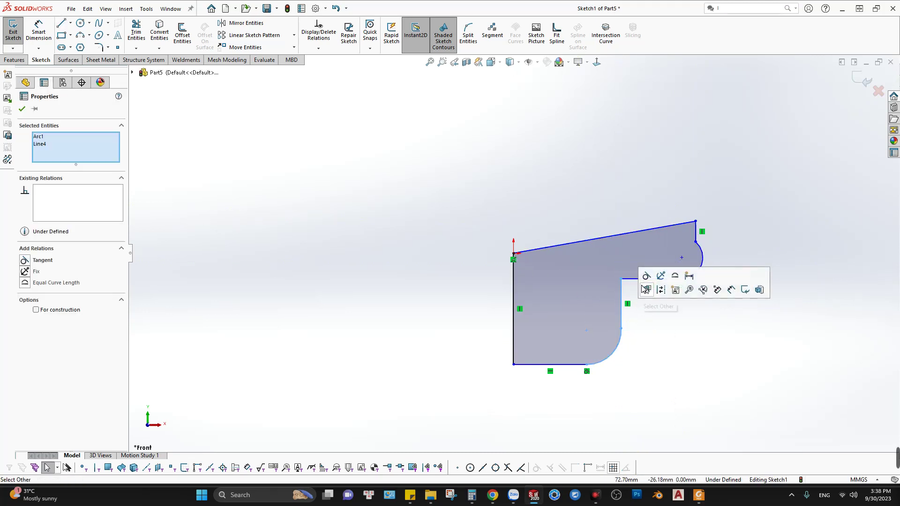
left_click(646, 276)
left_click(716, 249)
left_click(697, 224, "ctrl")
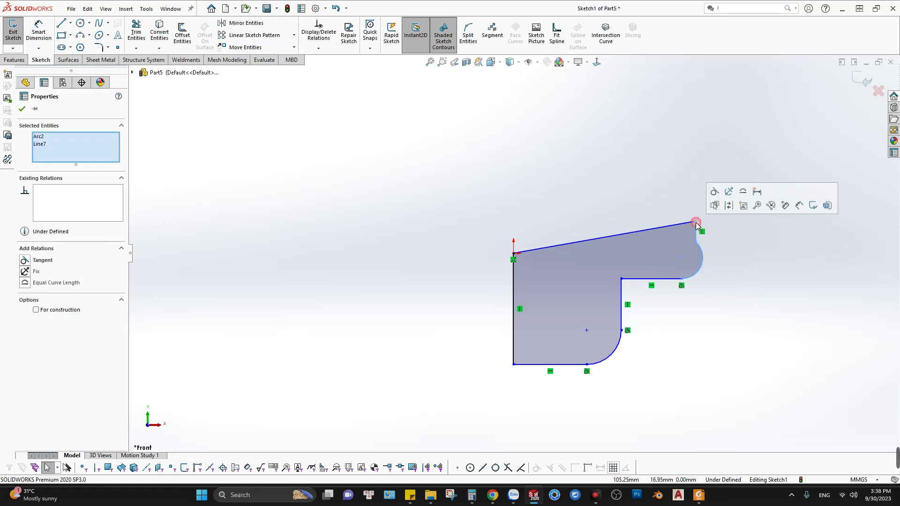
left_click(714, 191)
Reshape the step and make the sloped top line horizontal
left_click_drag(621, 331, 562, 346)
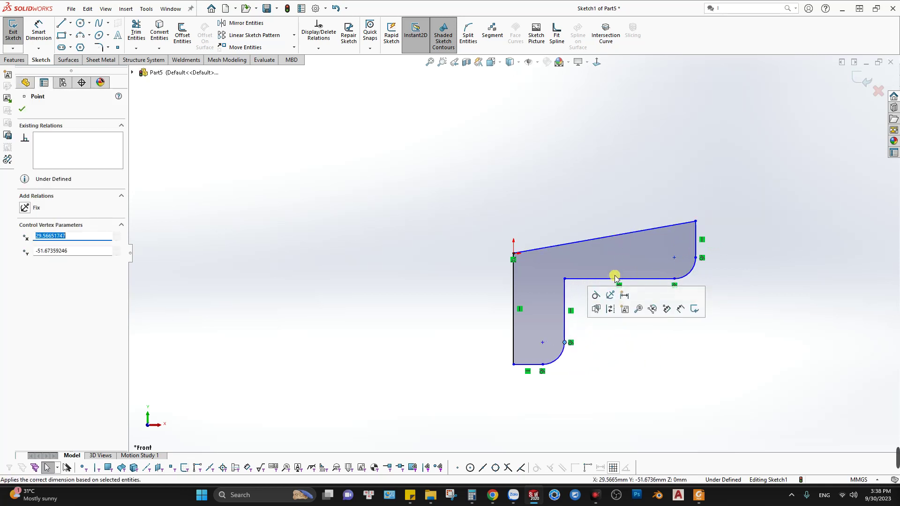
left_click_drag(615, 278, 614, 297)
double_click(597, 247)
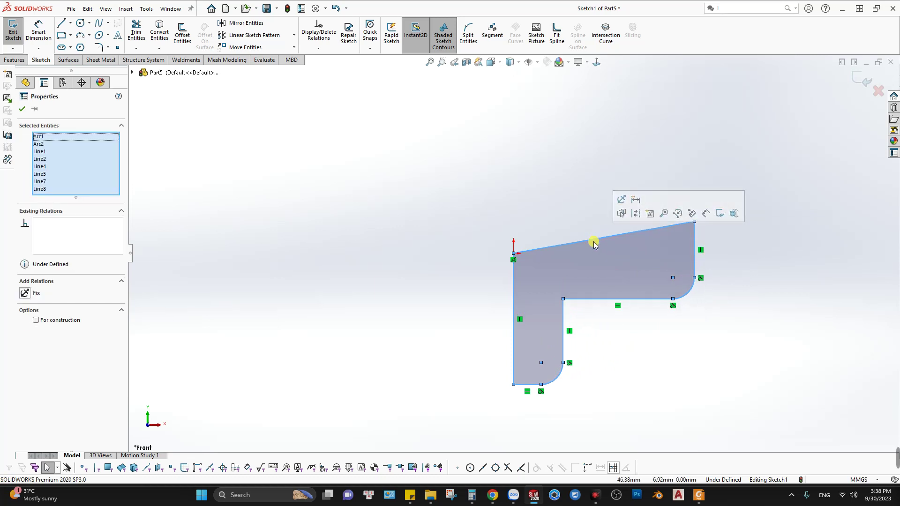
key("Escape")
left_click(593, 244)
left_click(614, 201)
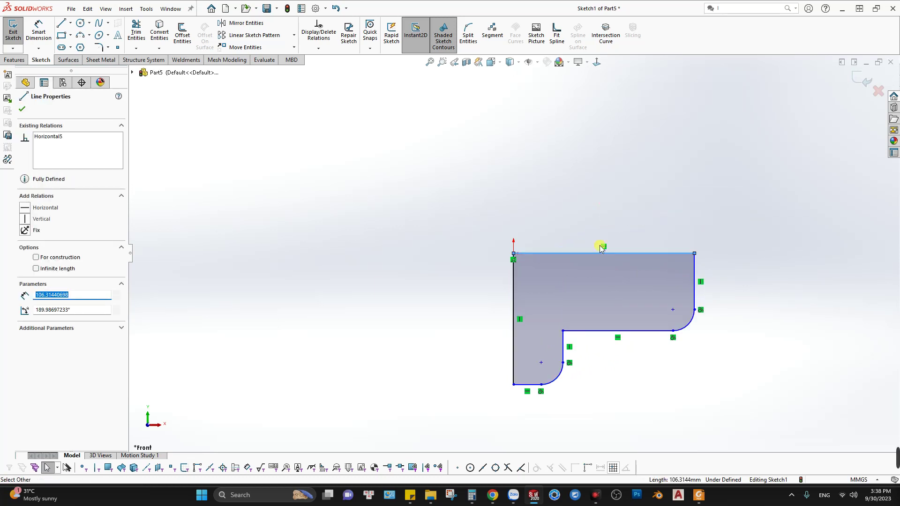
key("Escape")
Adjust the upper rounded corner and move the inner corner up and right
left_click(643, 331)
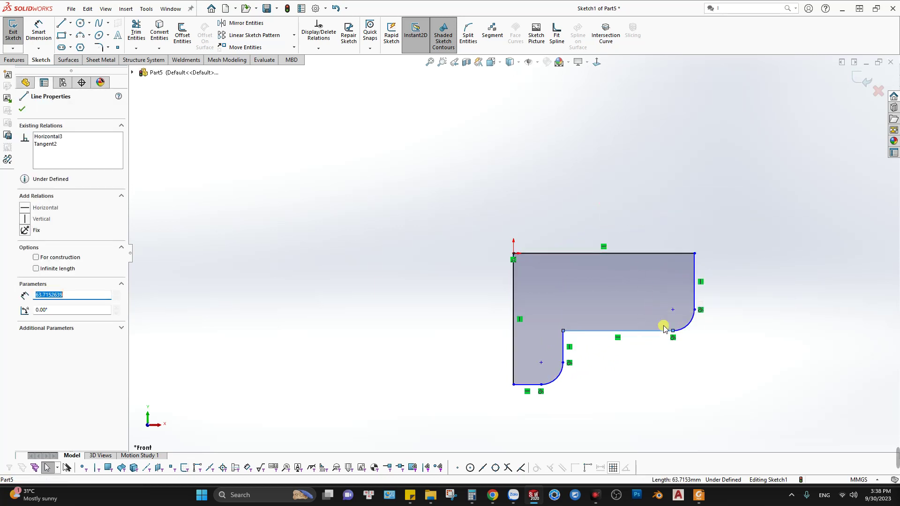
key("Escape")
left_click(642, 332)
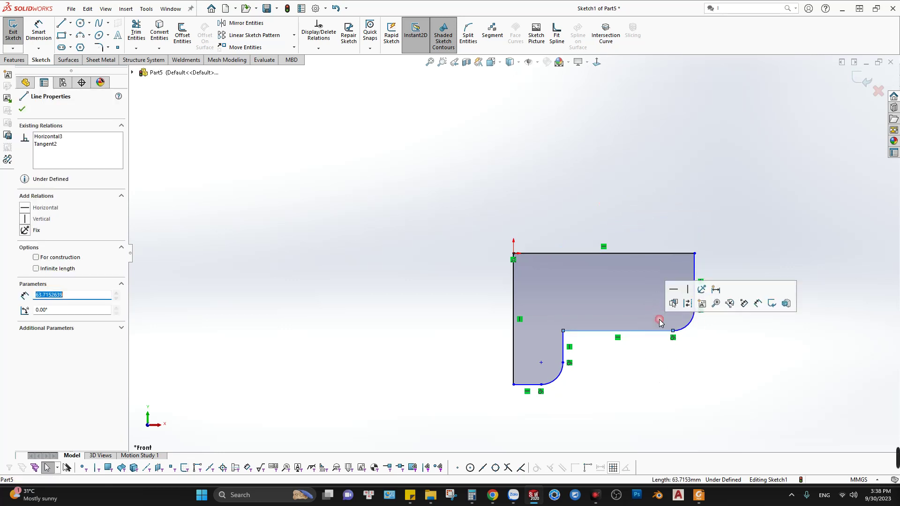
left_click(679, 371)
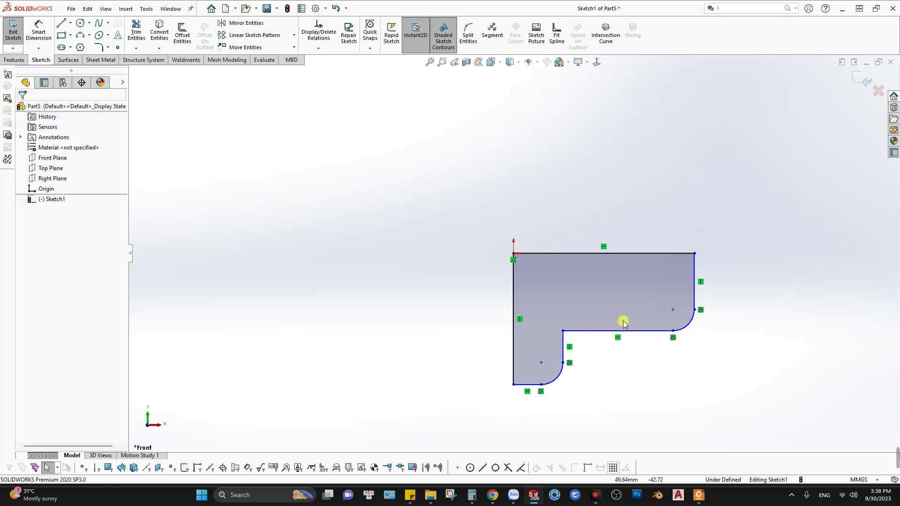
left_click_drag(695, 313, 698, 296)
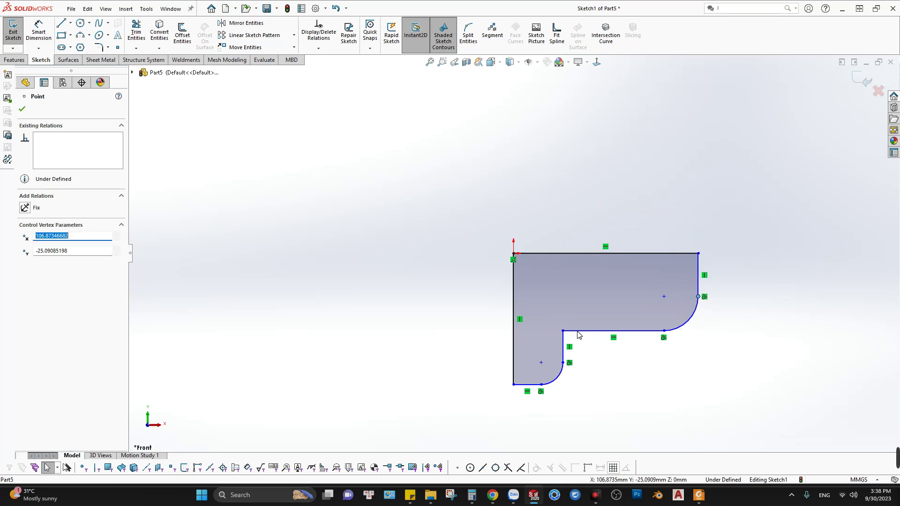
left_click_drag(564, 331, 571, 320)
left_click(670, 362)
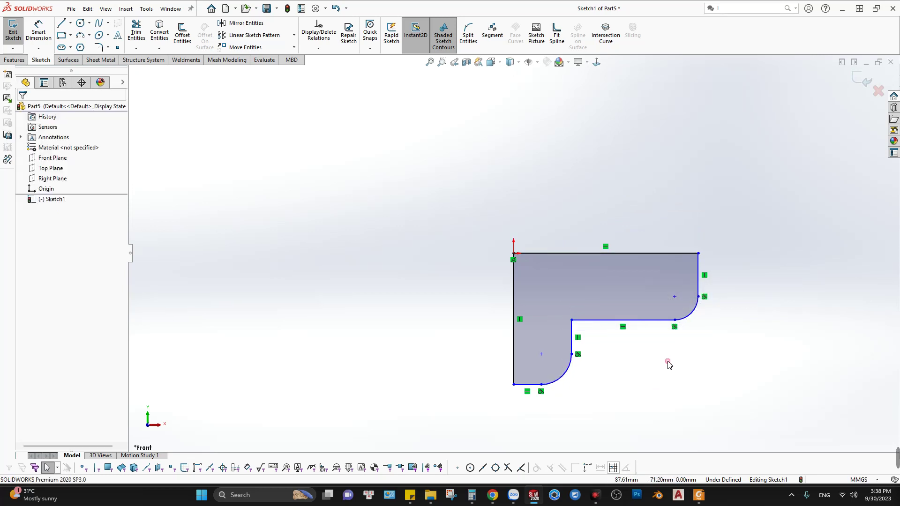
Compare with the reference drawing and turn off View Sketch Relations
key("alt+Tab")
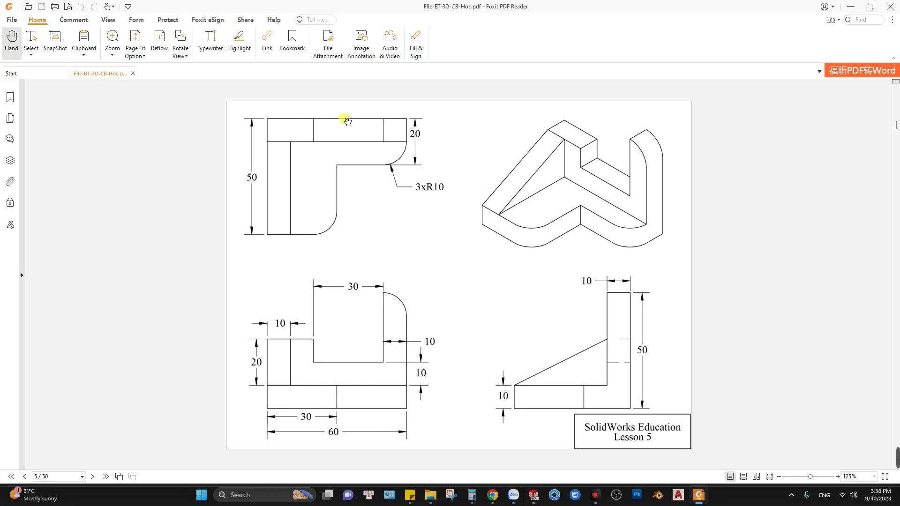
key("alt+Tab")
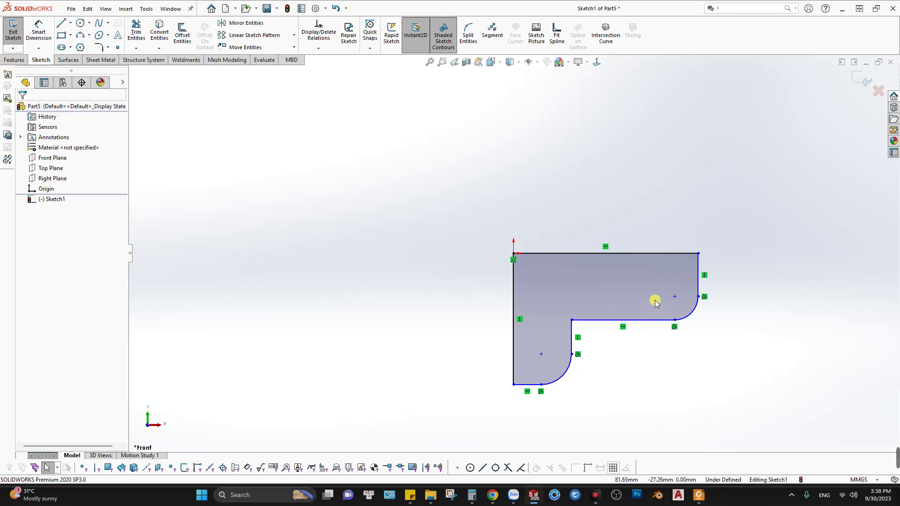
key("alt+Tab")
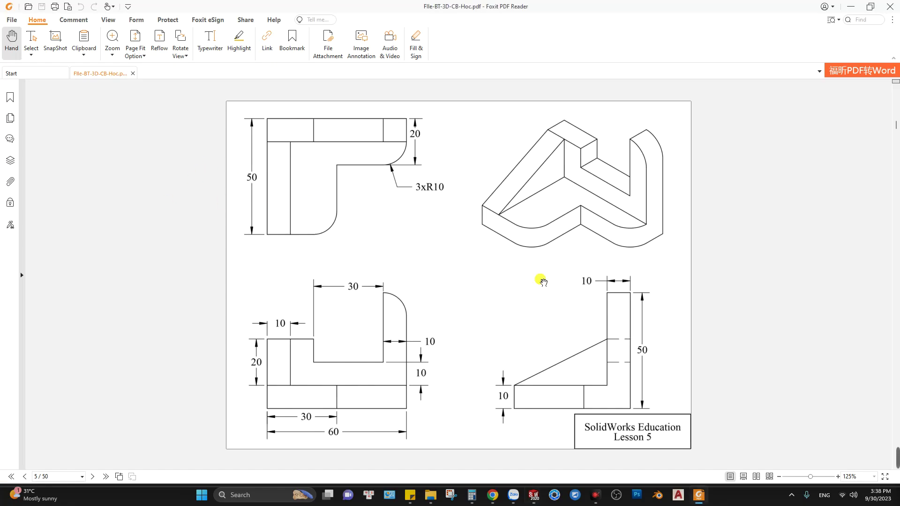
key("alt+Tab")
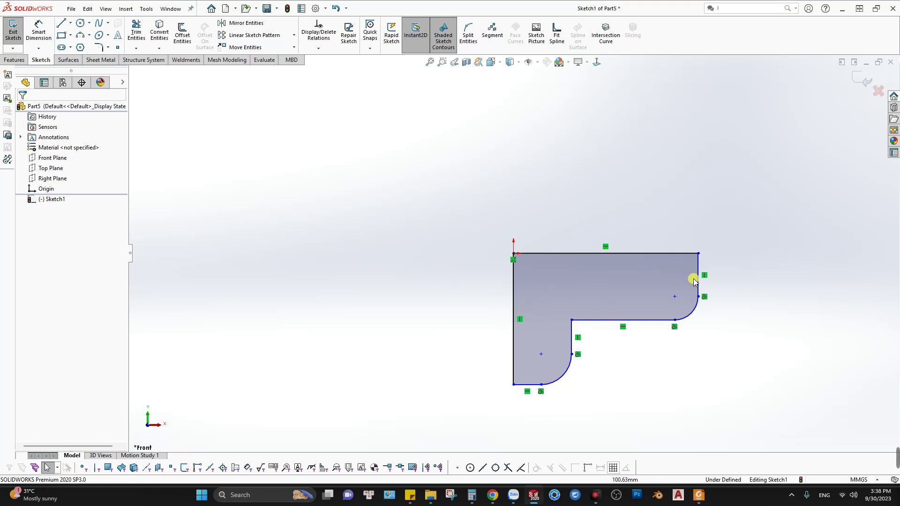
left_click(537, 62)
left_click(542, 180)
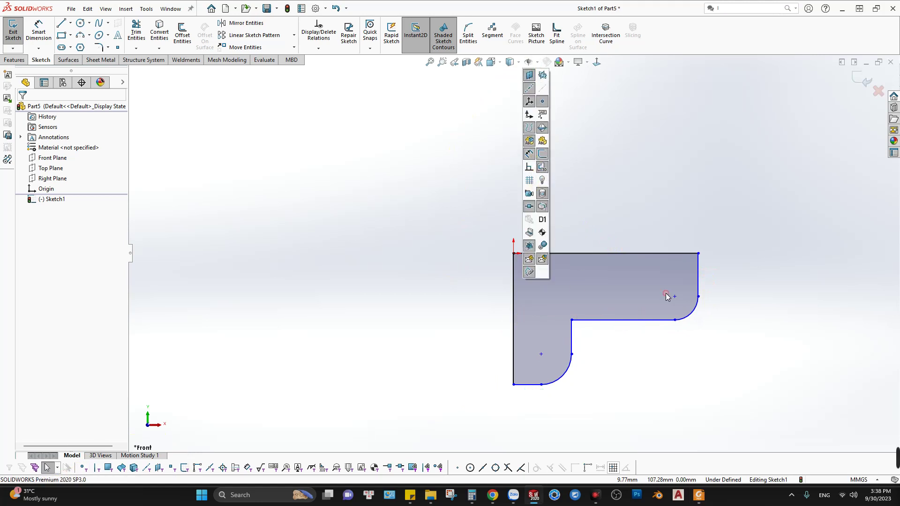
Inspect the inner horizontal and vertical edges and both corner arcs
left_click(611, 321)
left_click(642, 363)
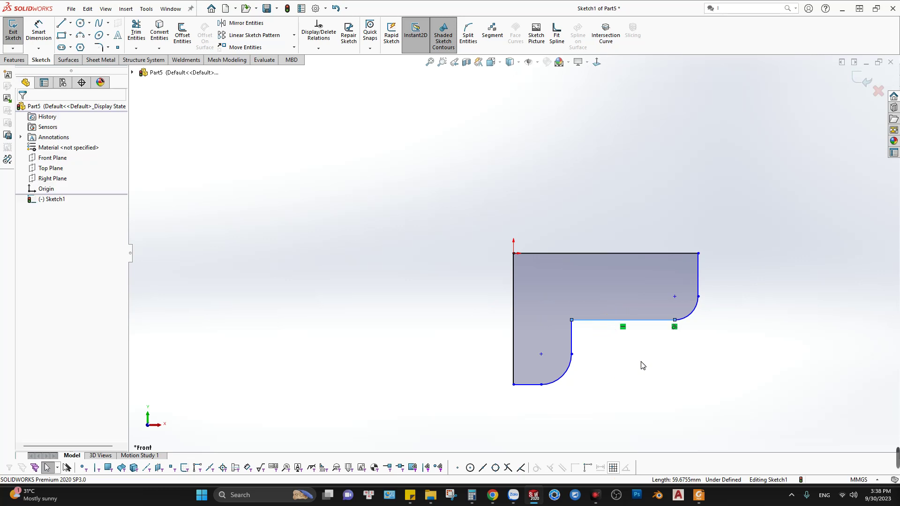
left_click(571, 331)
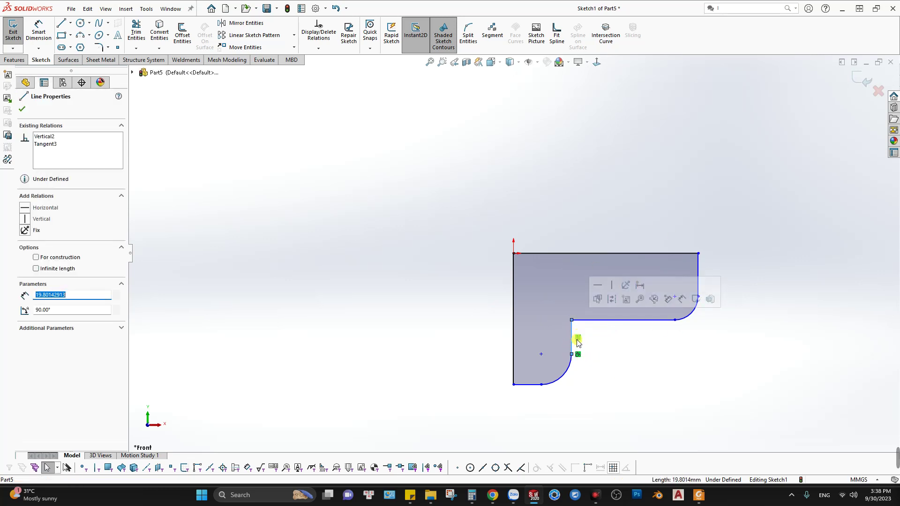
left_click(596, 375)
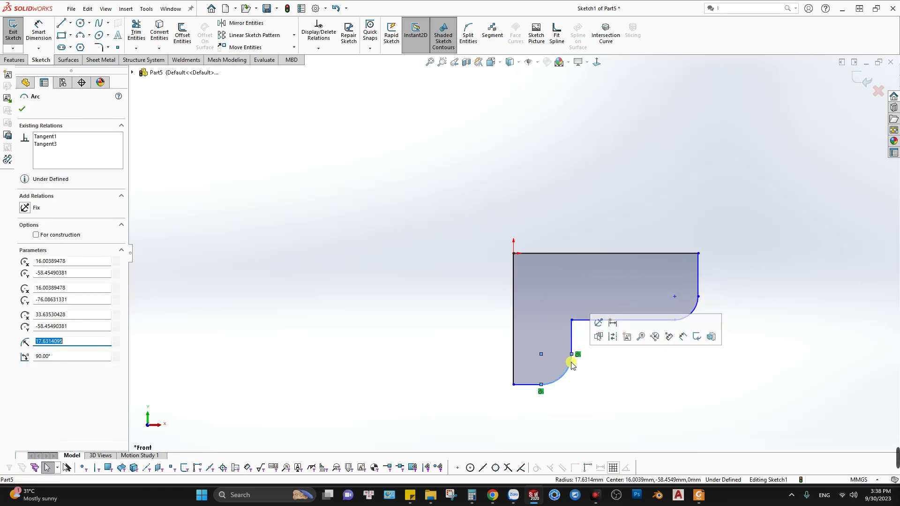
left_click(664, 380)
left_click(692, 311)
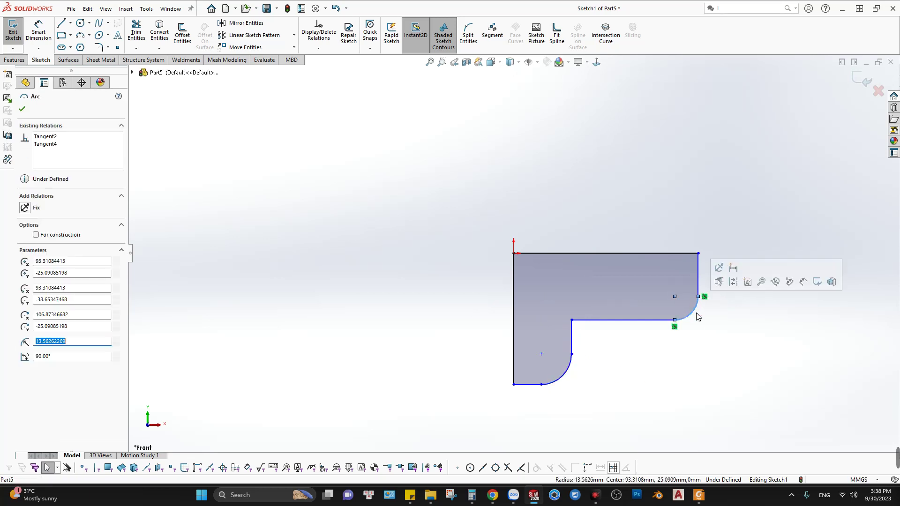
left_click(671, 355)
Dimension the left edge to the 50 overall height
key("alt+Tab")
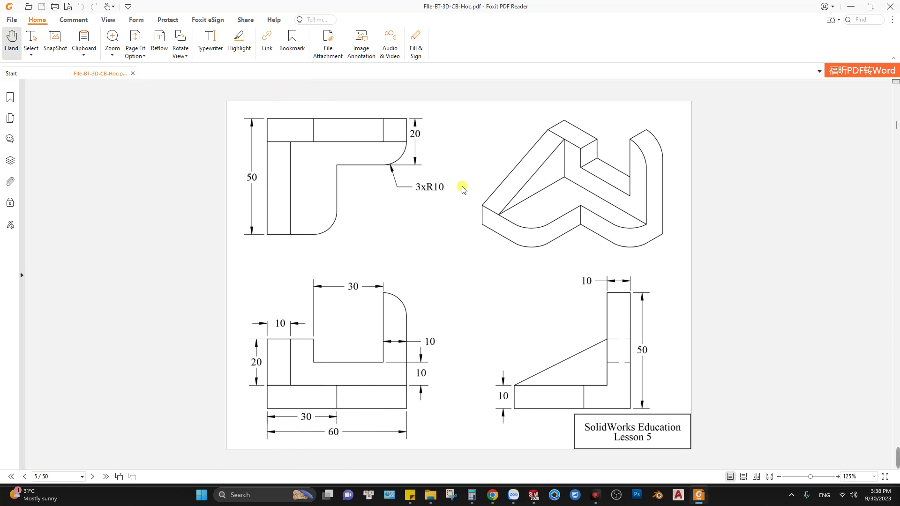
key("alt+Tab")
key("d")
left_click(515, 286)
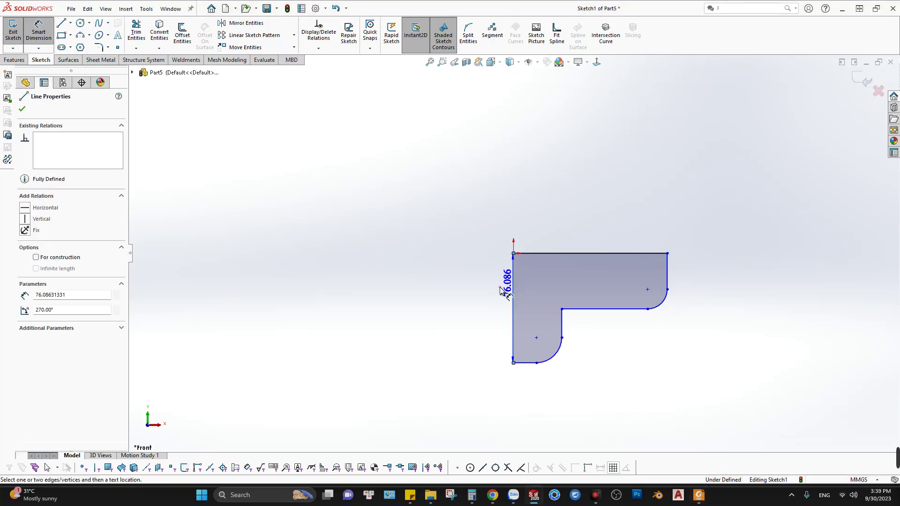
left_click(457, 305)
key("Return")
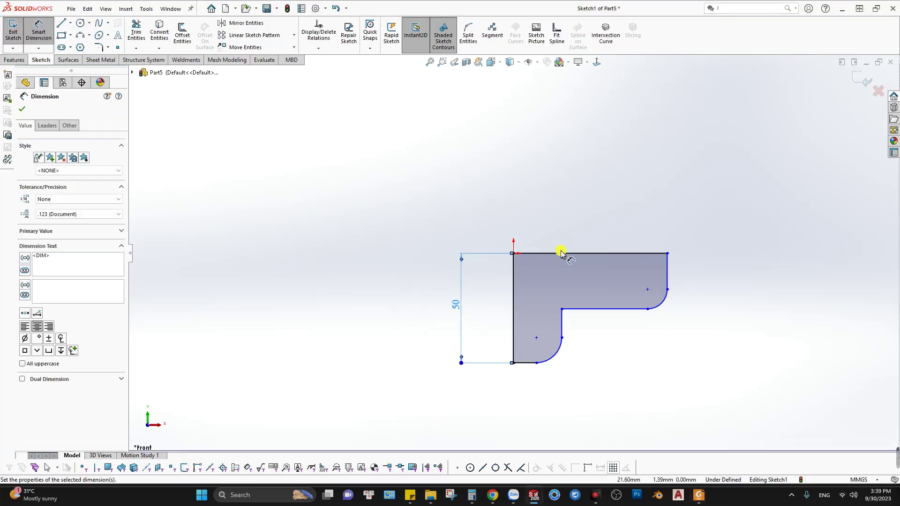
Dimension the top edge to the 60 overall width
left_click(567, 226)
left_click(568, 253)
left_click(569, 218)
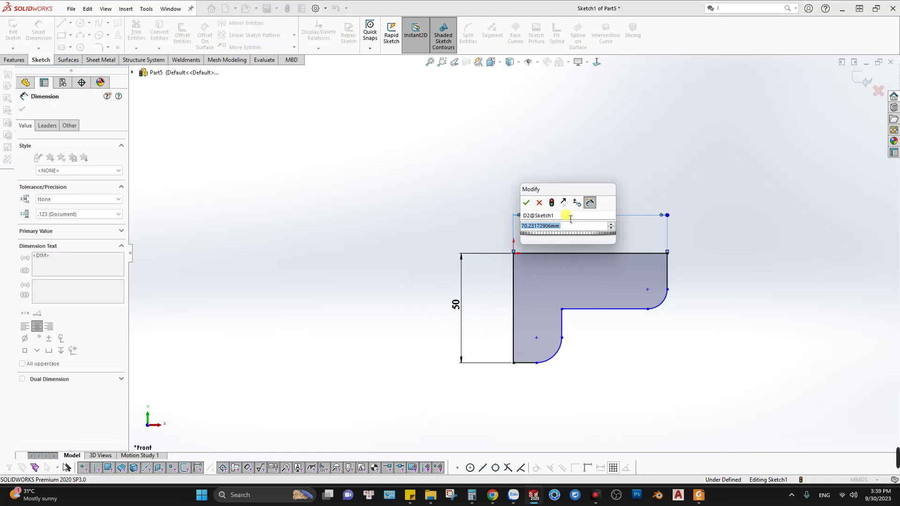
type("60")
key("Return")
key("alt+Tab")
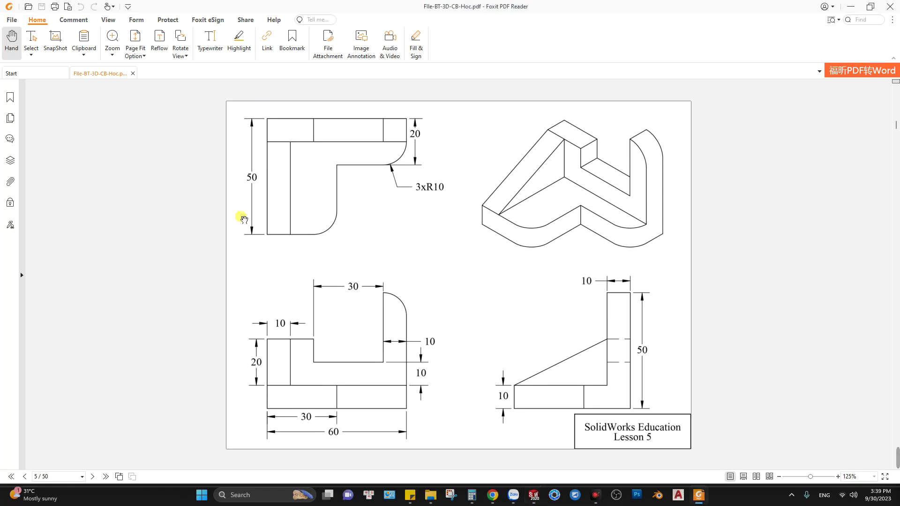
key("alt+Tab")
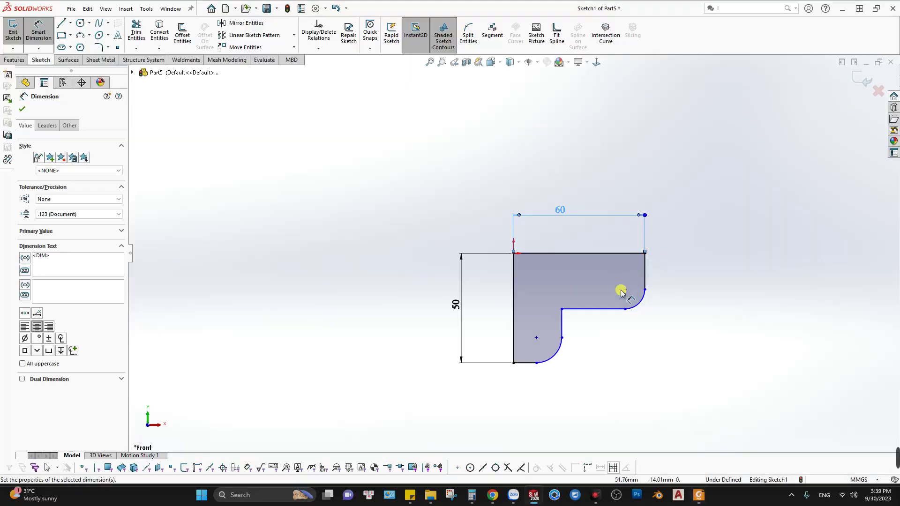
Add the 20 thickness dimension to the top arm
left_click(598, 309)
left_click(612, 253)
left_click(688, 264)
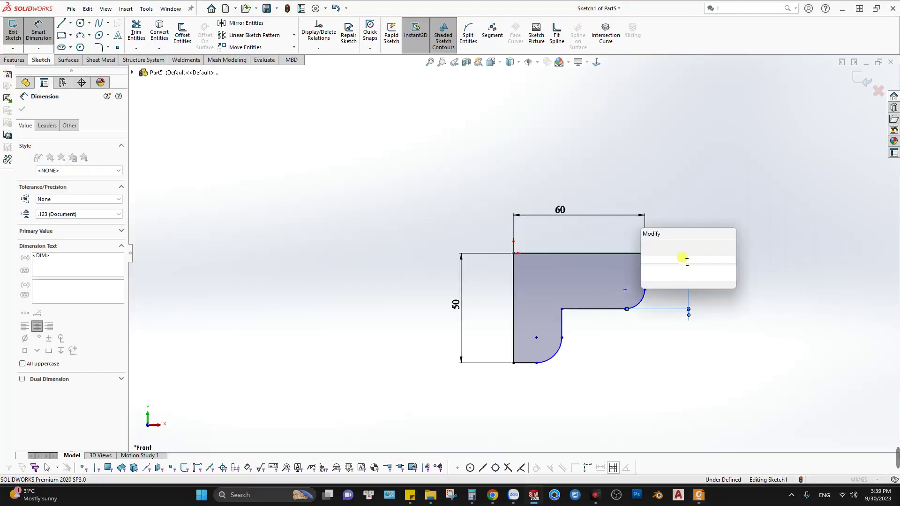
type("20")
key("Return")
key("alt+Tab")
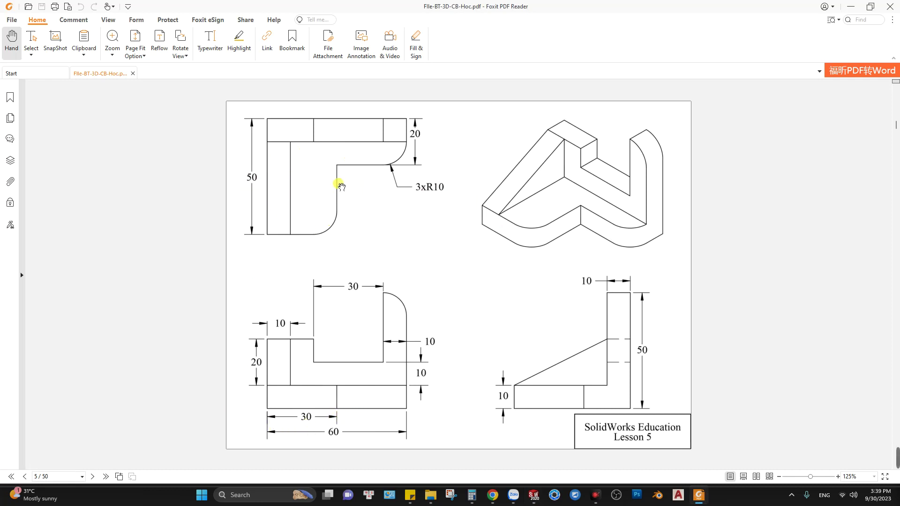
key("alt+Tab")
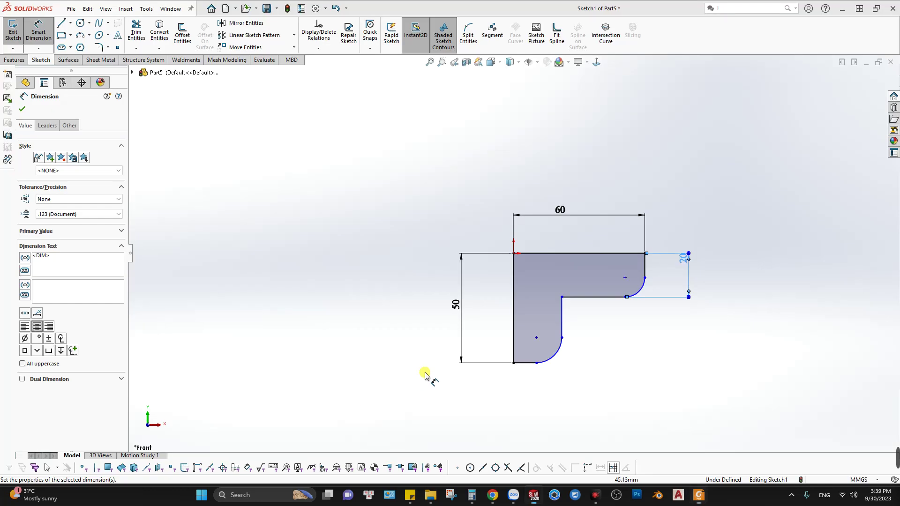
Add the 30 width dimension to the lower leg
left_click(513, 311)
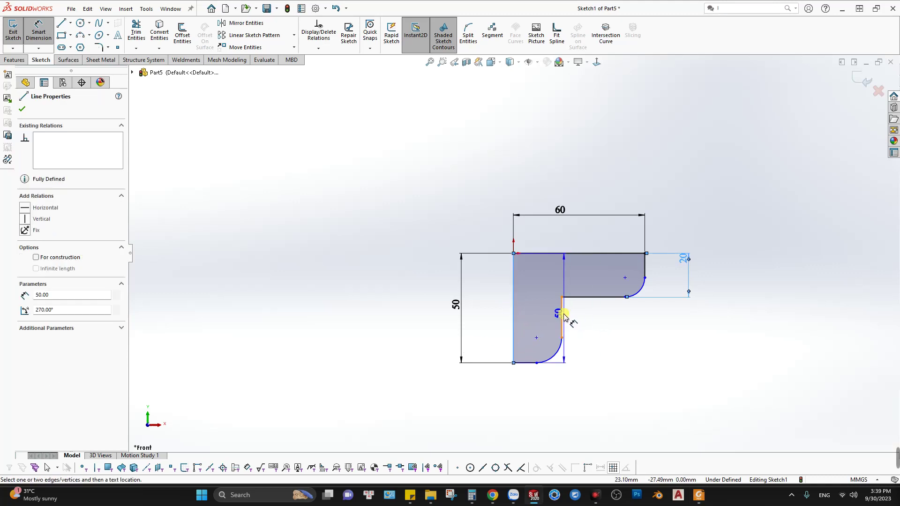
left_click(562, 324)
left_click(539, 403)
type("30")
key("Return")
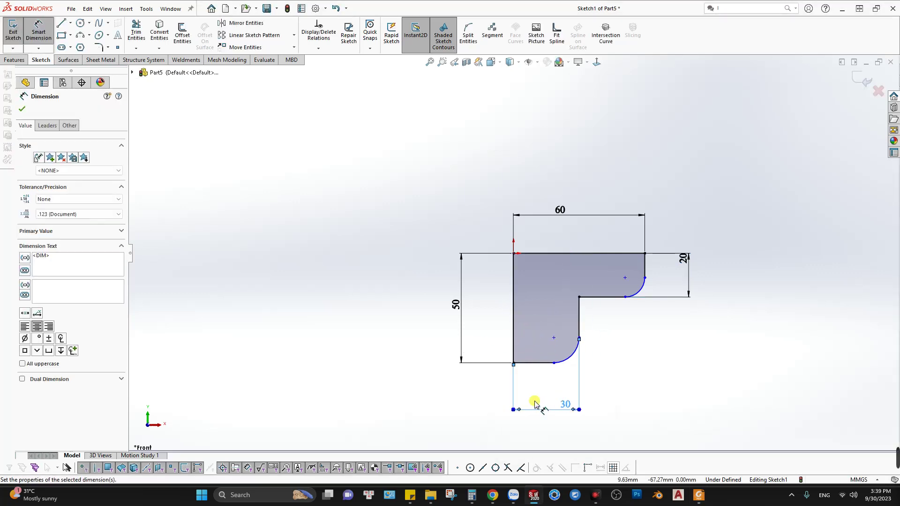
Move the 20 and 30 dimension labels clear of the profile
left_click_drag(685, 262, 694, 275)
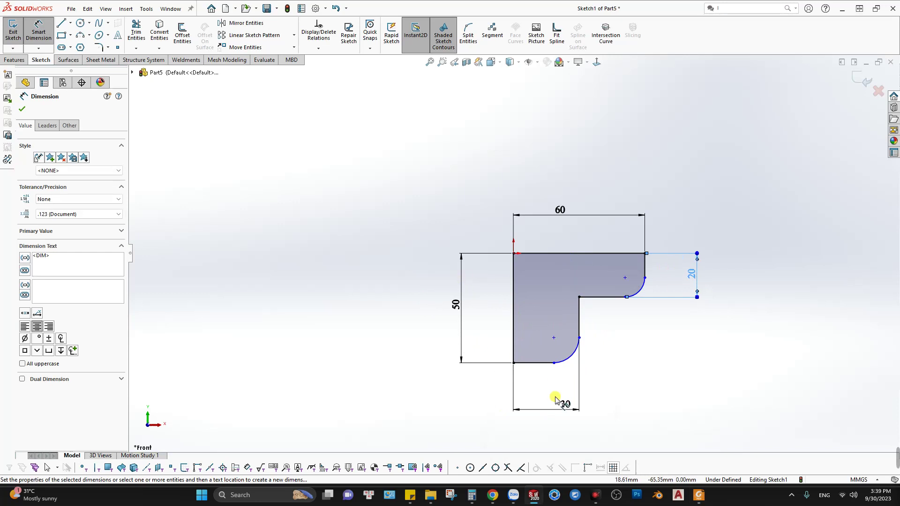
mouse_move(552, 415)
left_mouse_down()
mouse_move(551, 431)
mouse_move(543, 412)
left_mouse_up()
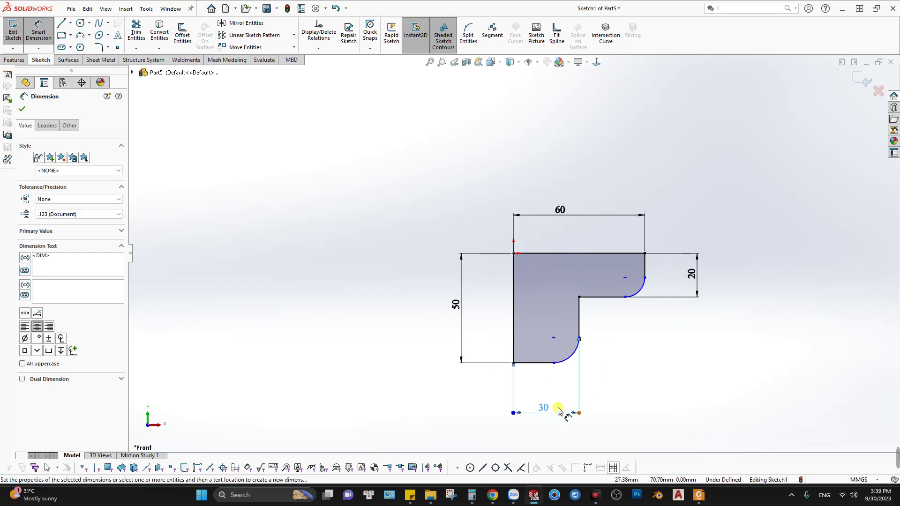
mouse_move(571, 412)
left_mouse_down()
mouse_move(547, 406)
mouse_move(552, 417)
left_mouse_up()
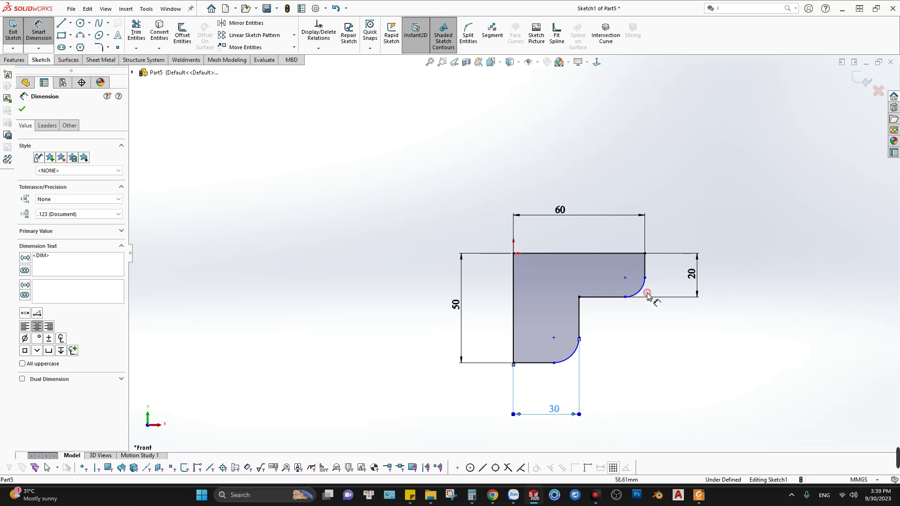
left_click(692, 276)
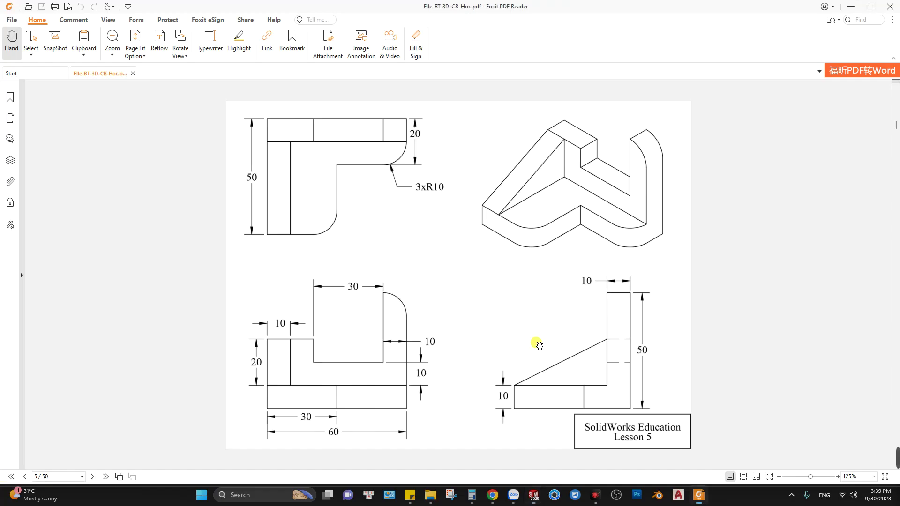
key("alt+Tab")
key("alt+Tab")
left_click(578, 253)
Place the 60, 50 and 30 labels close to their edges, then show the reference drawing
left_click(586, 156)
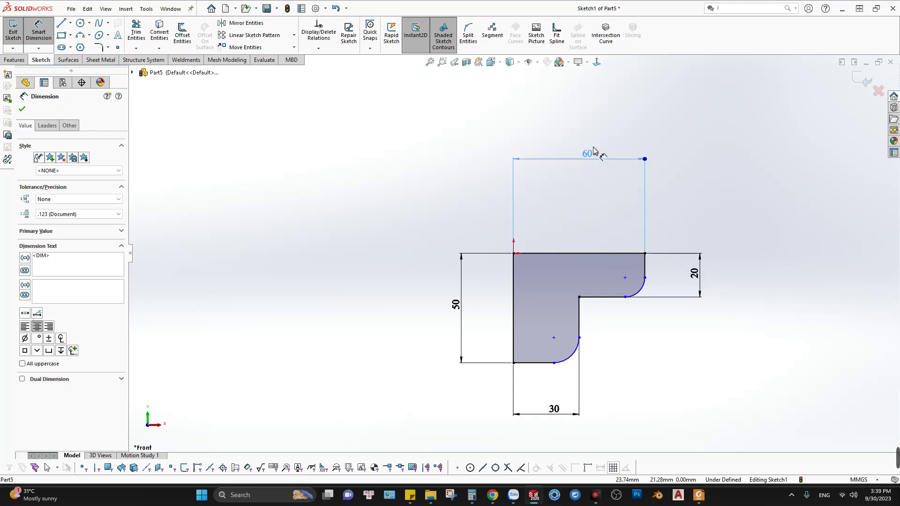
left_click(514, 305)
left_click(414, 305)
left_click_drag(585, 150, 574, 182)
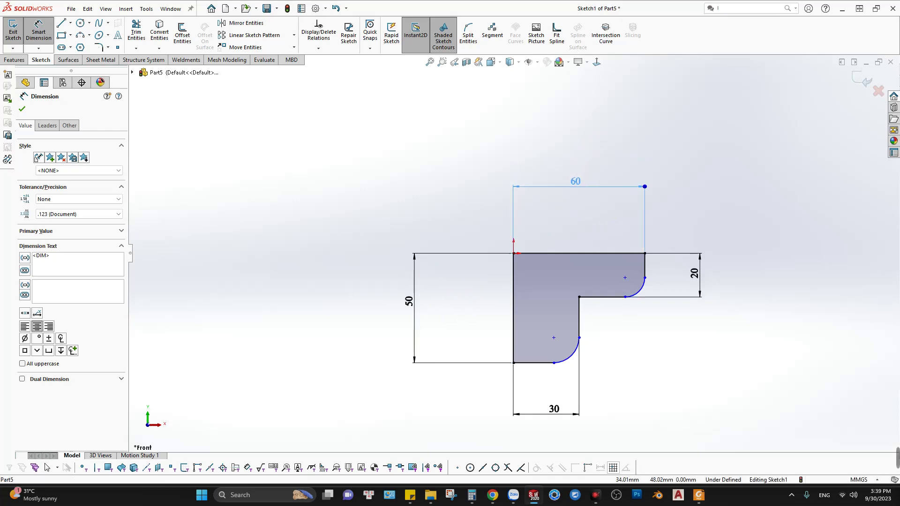
left_click_drag(409, 301, 421, 303)
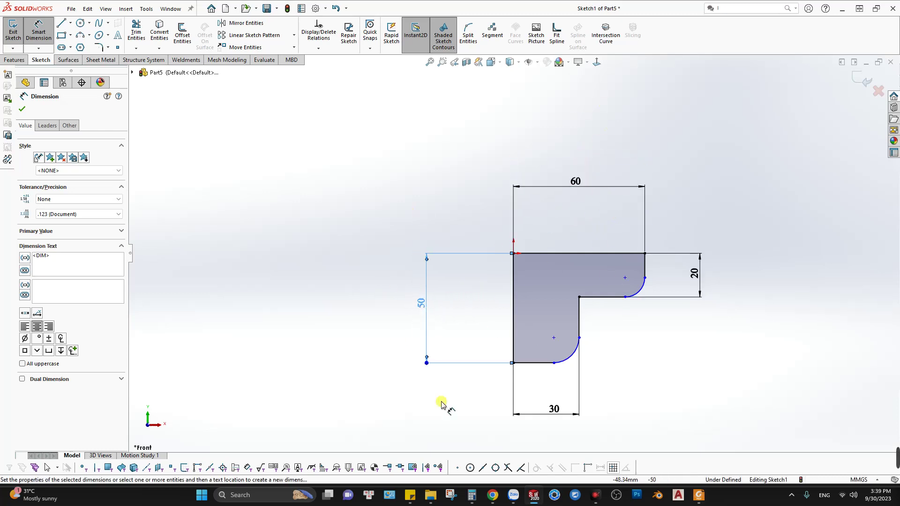
mouse_move(552, 412)
left_mouse_down()
mouse_move(573, 188)
mouse_move(545, 422)
left_mouse_up()
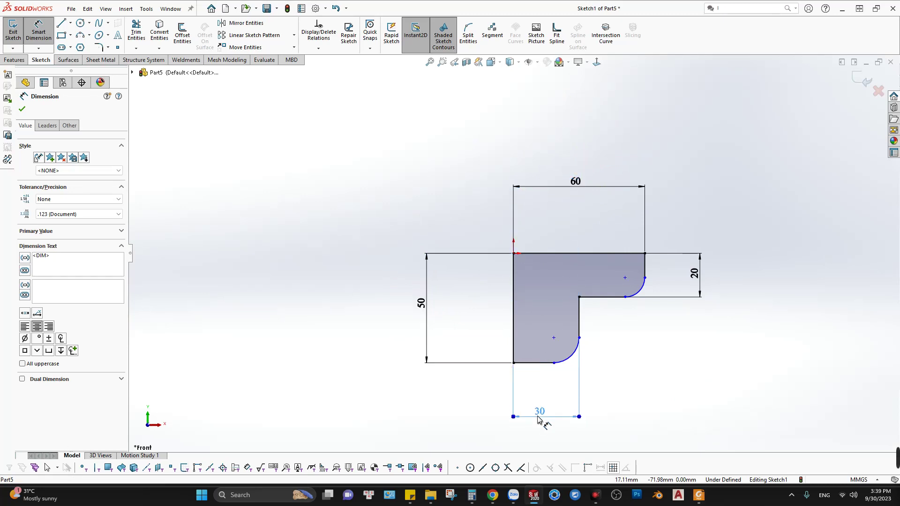
key("alt+Tab")
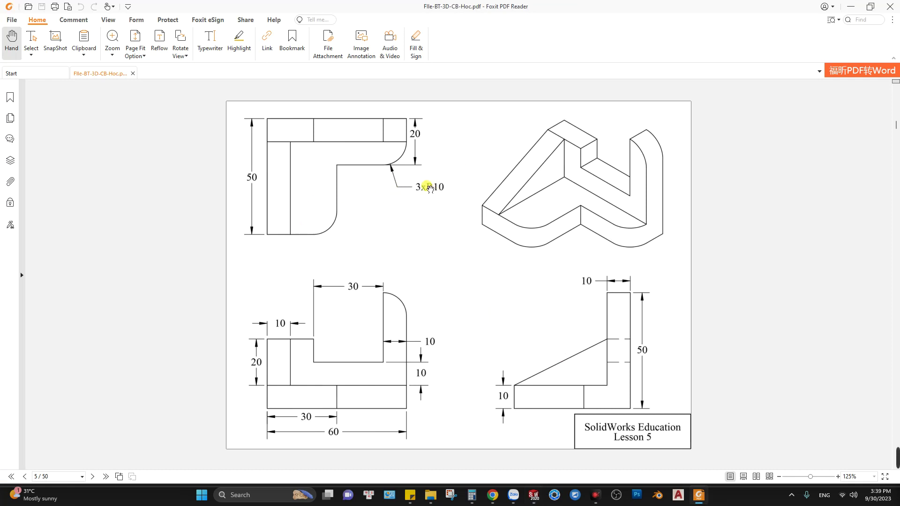
Make the two rounded corner arcs equal
key("alt+Tab")
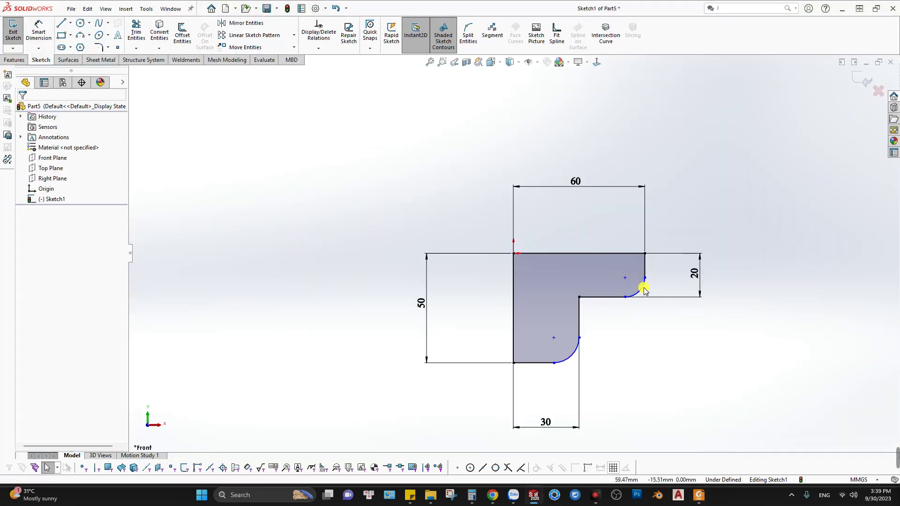
left_click(641, 287)
left_click(565, 361, "ctrl")
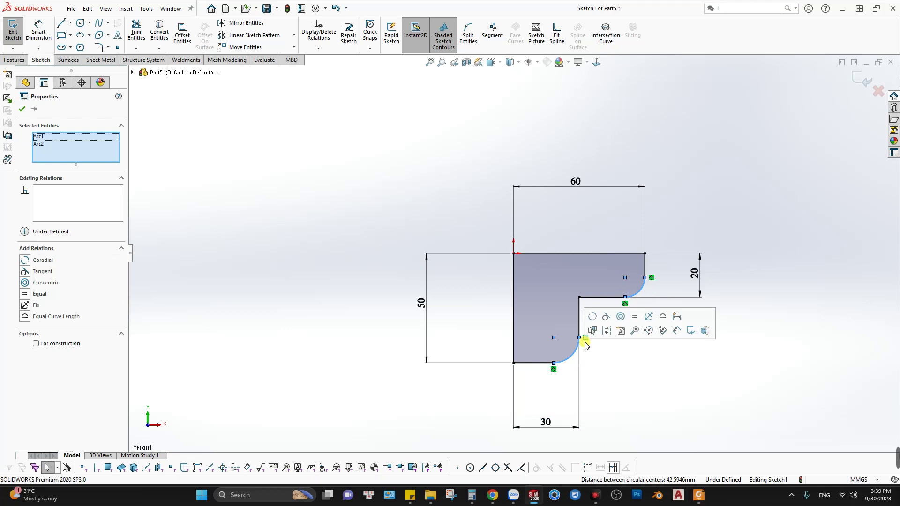
left_click(641, 318)
Dimension the upper corner arc to R10, fully defining Sketch1
key("d")
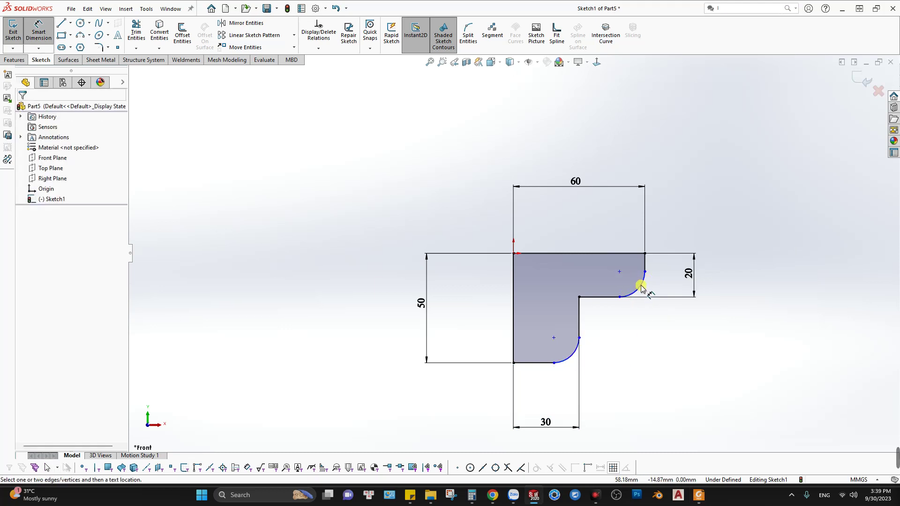
left_click(639, 287)
left_click(702, 356)
type("10")
key("Return")
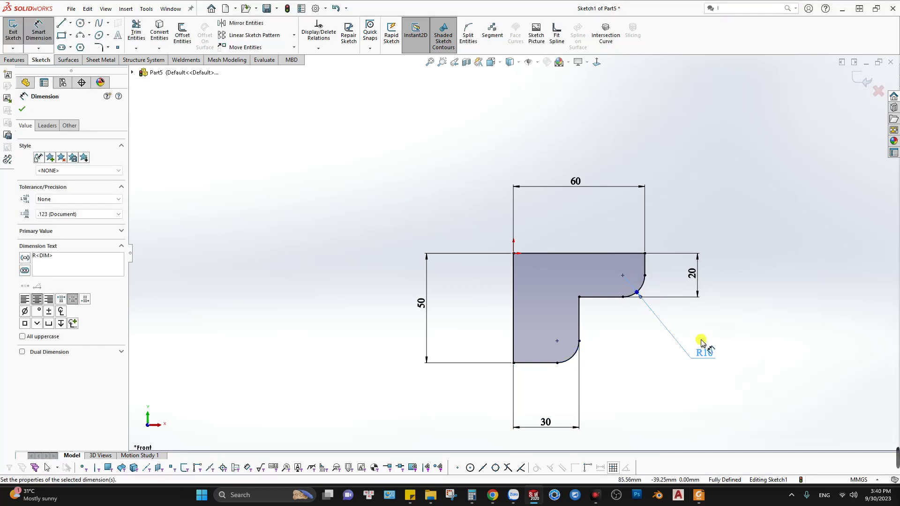
key("alt+Tab")
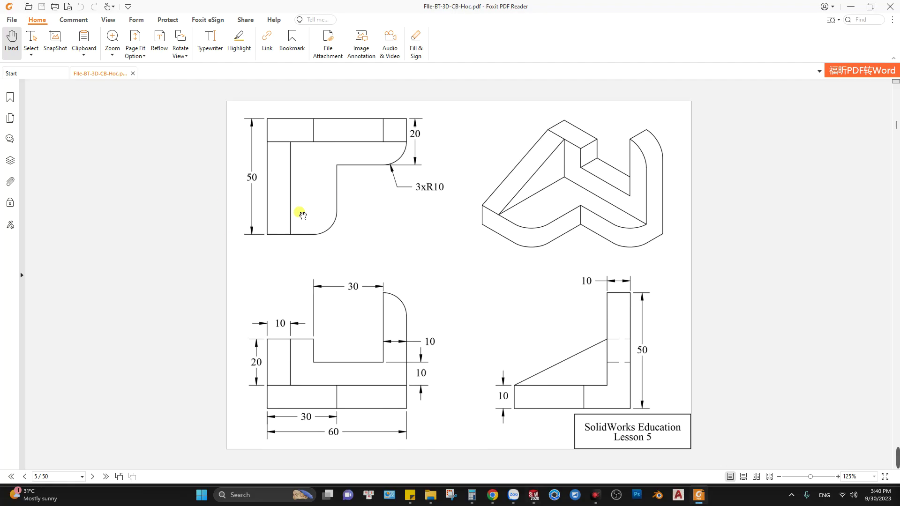
key("alt+Tab")
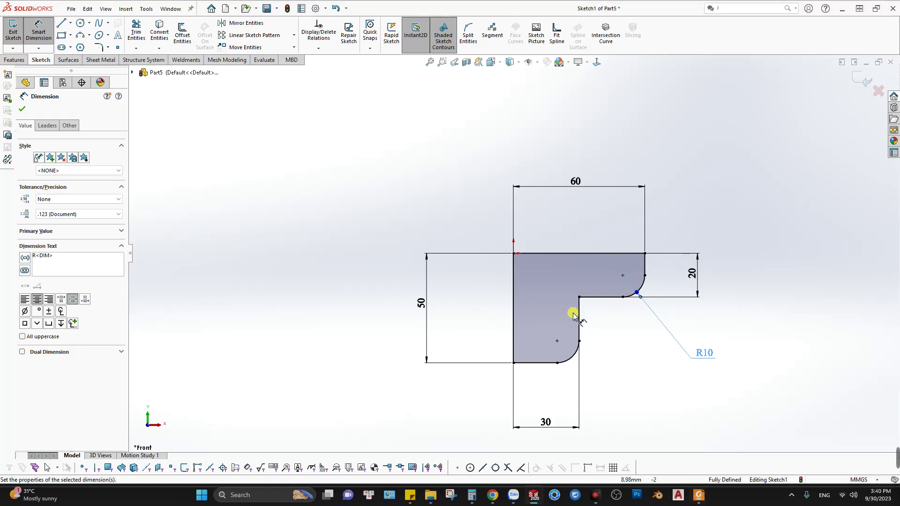
left_click(15, 59)
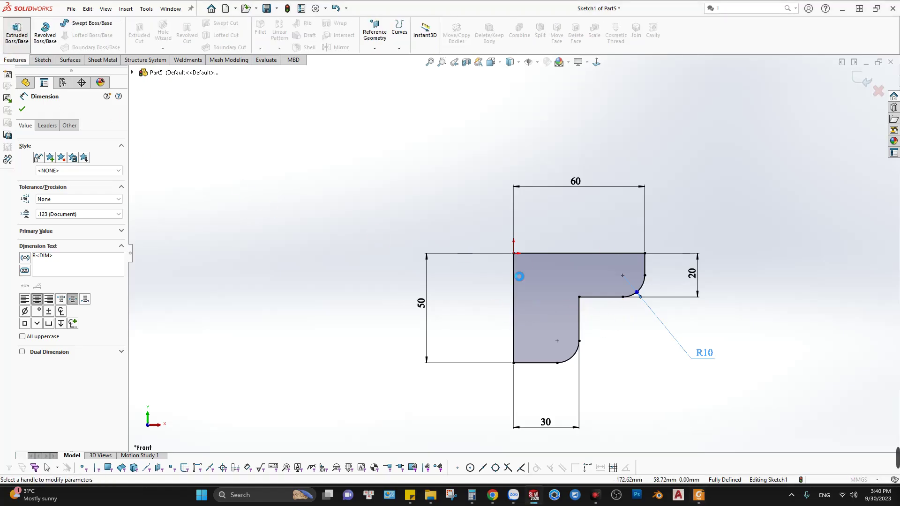
Extrude Sketch1 into the Boss-Extrude1 base plate and orbit to inspect it
left_click(13, 34)
key("alt+Tab")
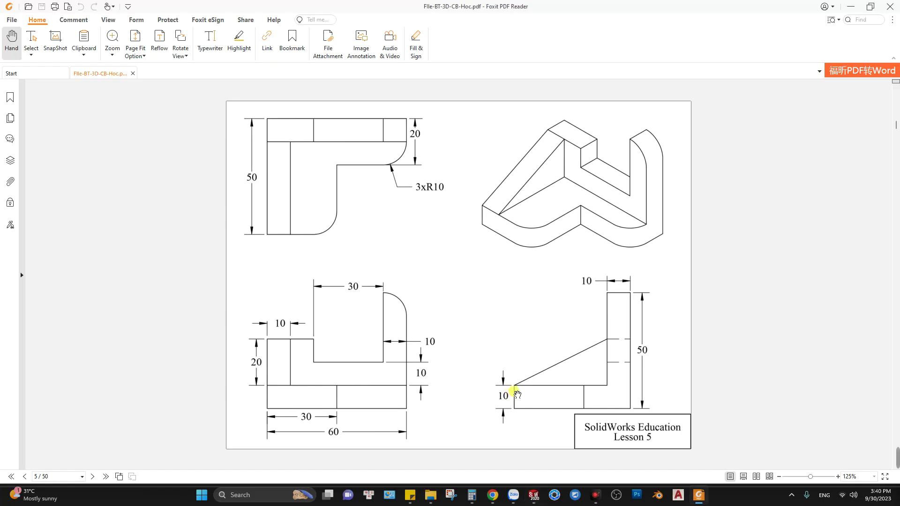
key("alt+Tab")
left_click(22, 106)
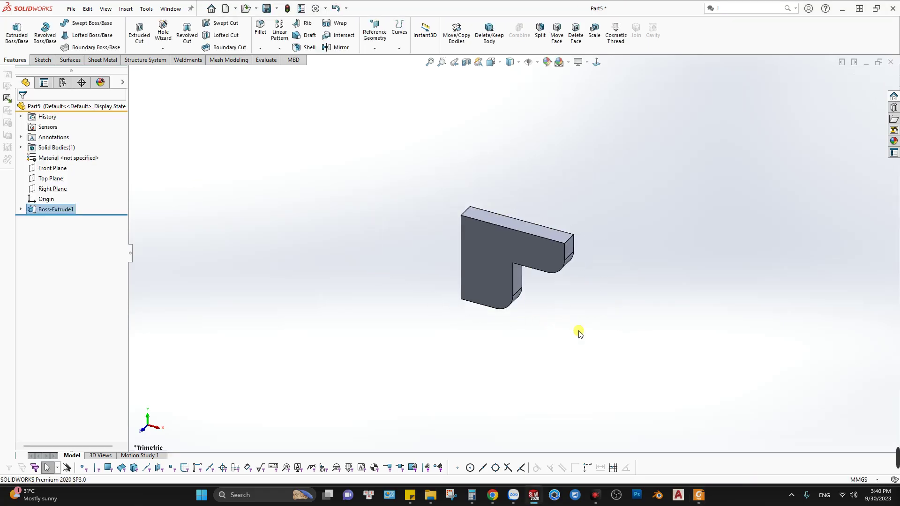
middle_click_drag(579, 334, 589, 227)
key("alt+Tab")
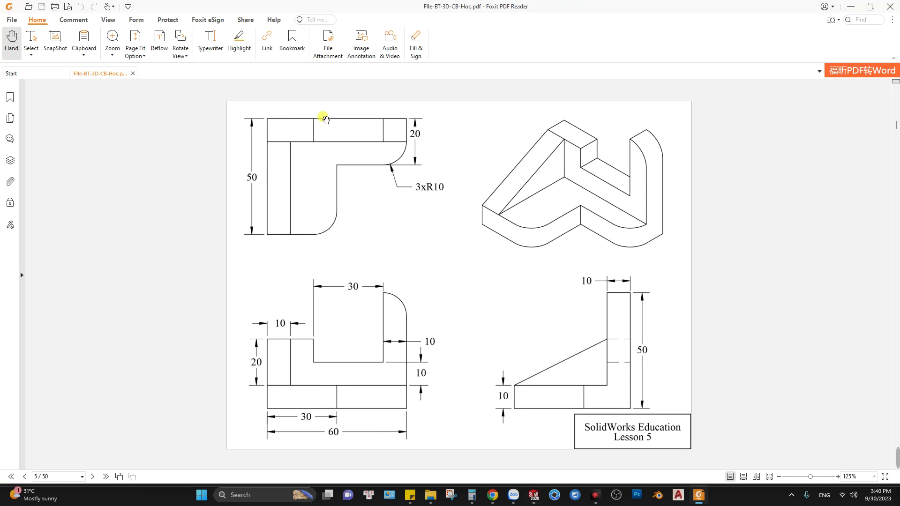
key("alt+Tab")
mouse_move(505, 229)
middle_mouse_down()
mouse_move(452, 241)
mouse_move(478, 232)
mouse_move(515, 235)
mouse_move(527, 201)
middle_mouse_up()
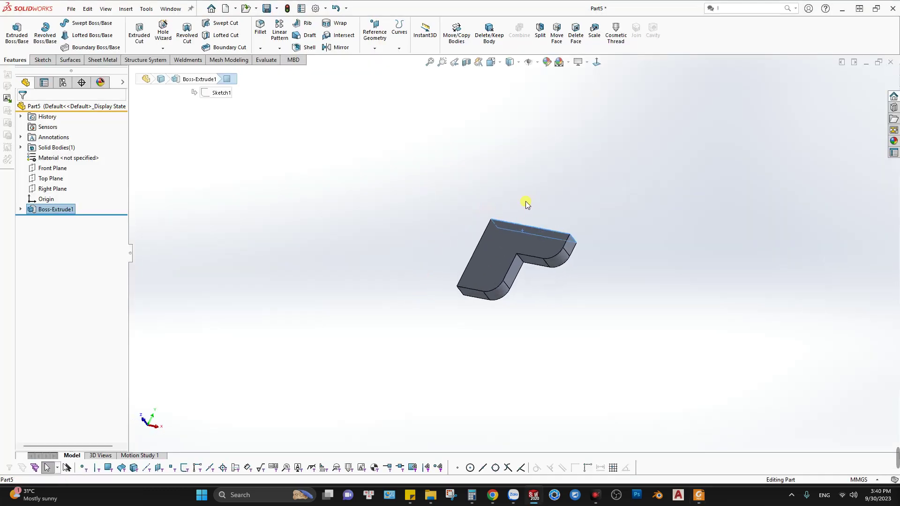
key("alt+Tab")
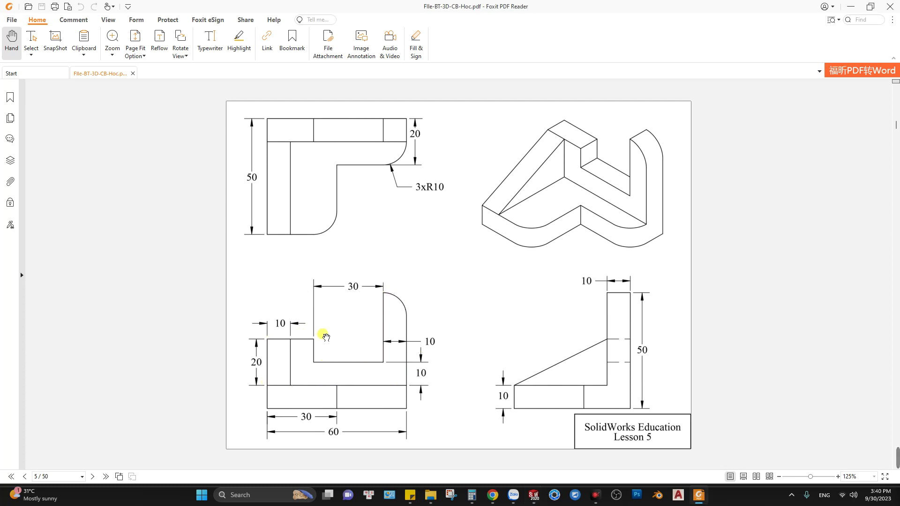
key("alt+Tab")
mouse_move(547, 255)
middle_mouse_down()
mouse_move(576, 198)
mouse_move(463, 276)
middle_mouse_up()
Open Sketch2 on the base plate's side face and view it straight on from the Bottom
right_click(546, 248)
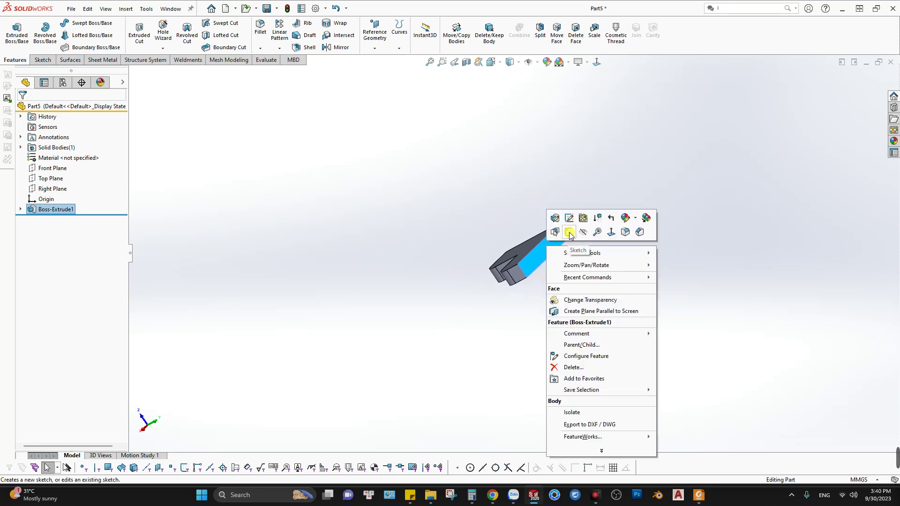
left_click(569, 232)
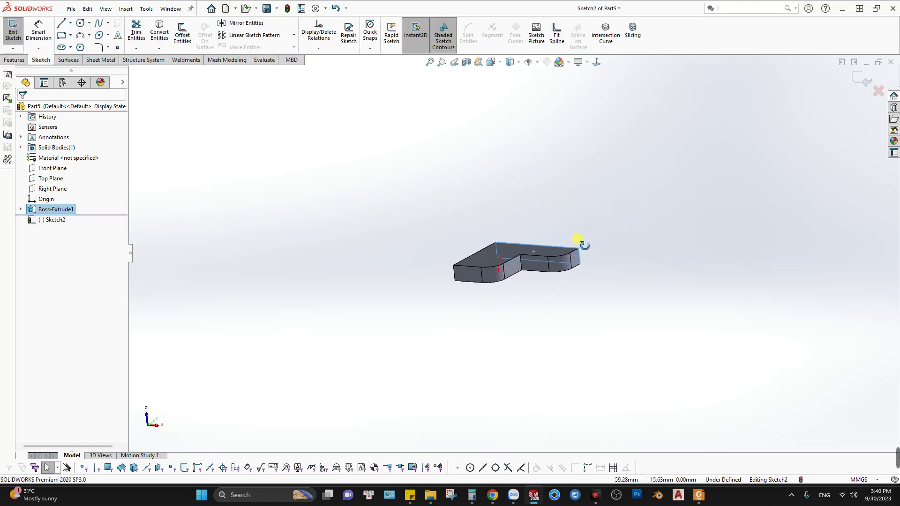
key("space")
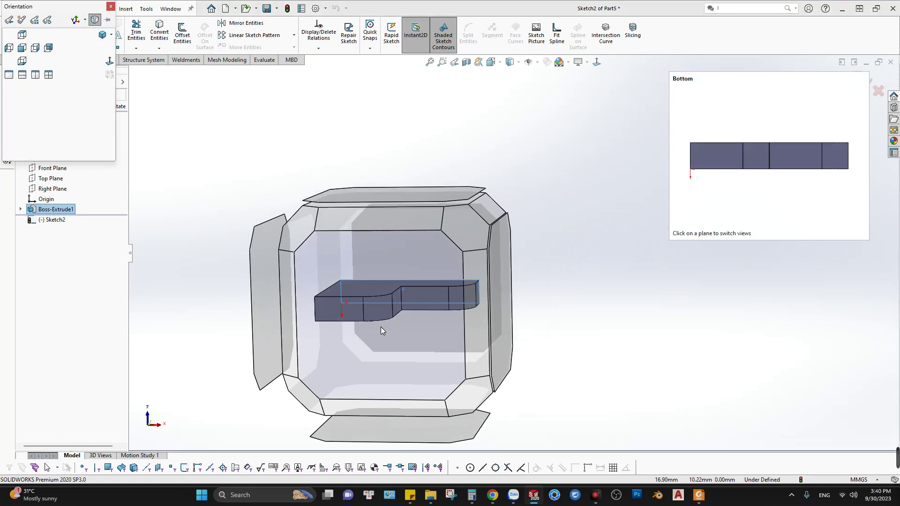
left_click(381, 327)
middle_click_drag(472, 245, 576, 275)
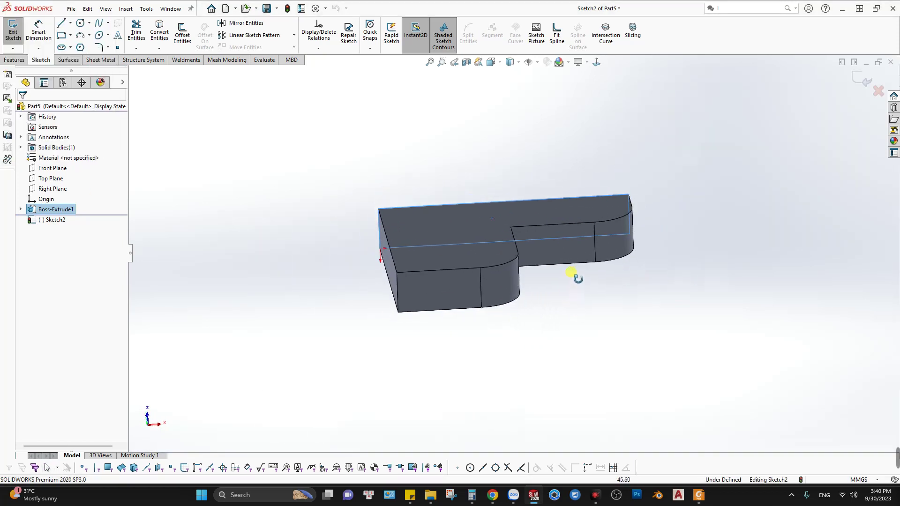
key("alt+Tab")
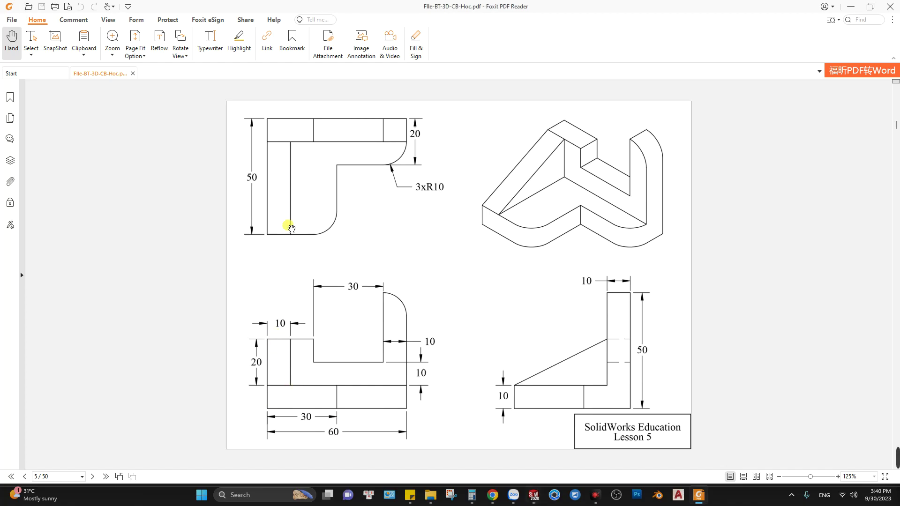
key("alt+Tab")
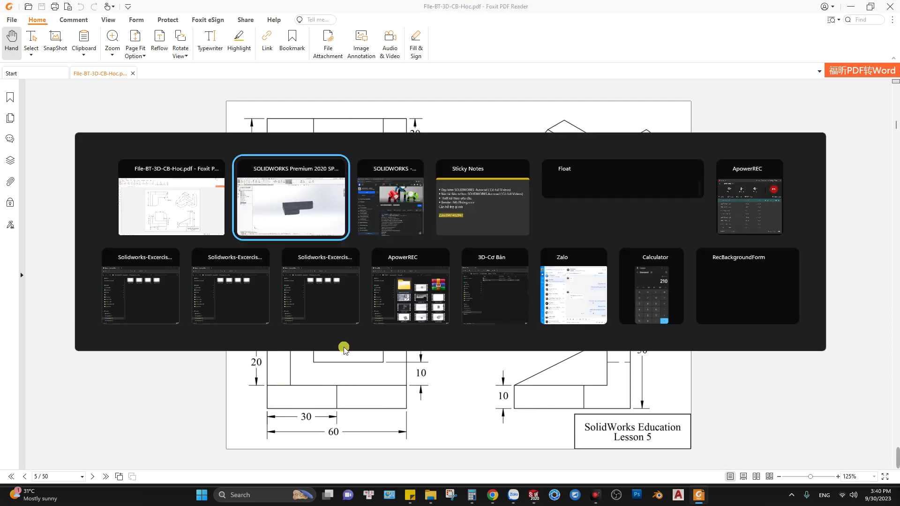
mouse_move(529, 311)
middle_mouse_down()
mouse_move(522, 267)
mouse_move(497, 277)
mouse_move(528, 265)
middle_mouse_up()
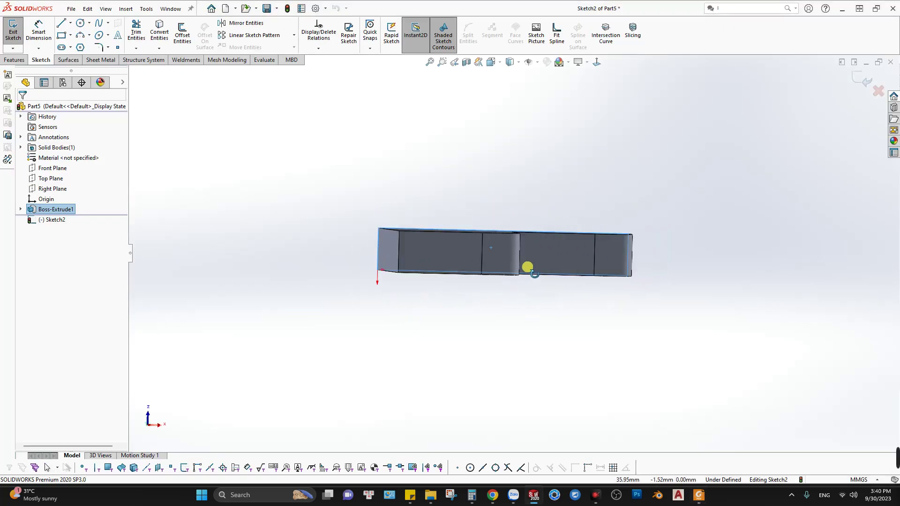
key("space")
left_click(400, 346)
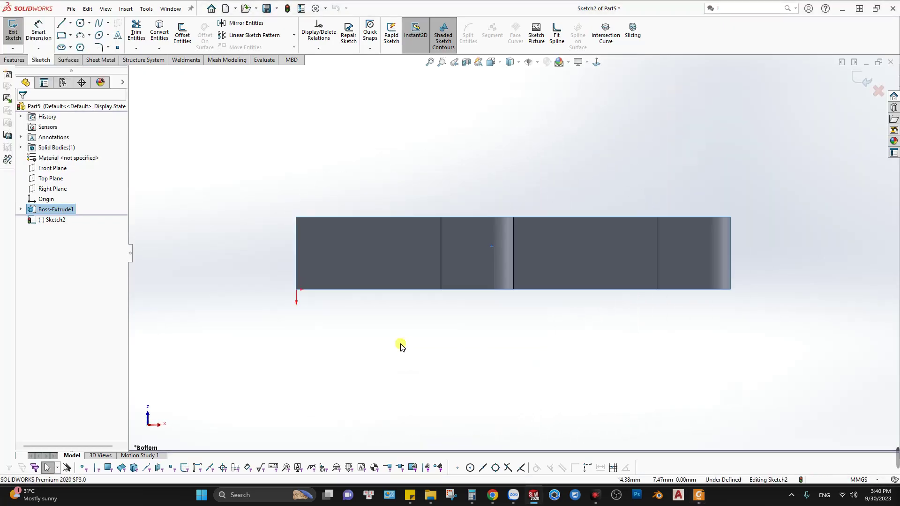
key("alt+Tab")
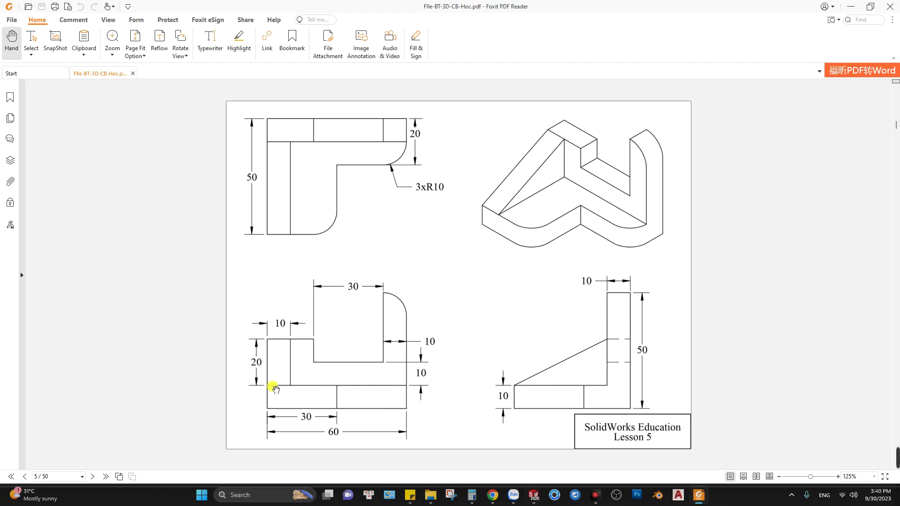
key("alt+Tab")
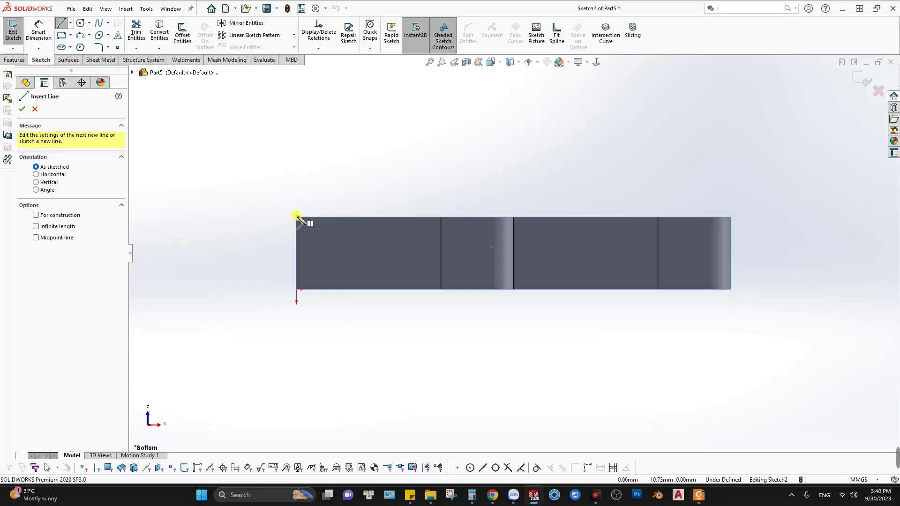
Draw the wall outline's top edge, drop to the step and run the step's horizontal edge
left_click(296, 217)
key("Escape")
key("l")
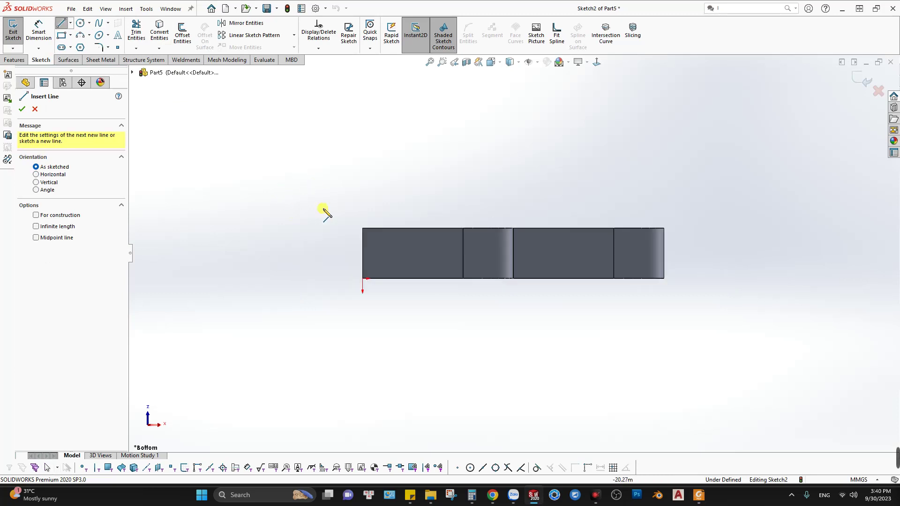
key("z")
left_click(388, 232)
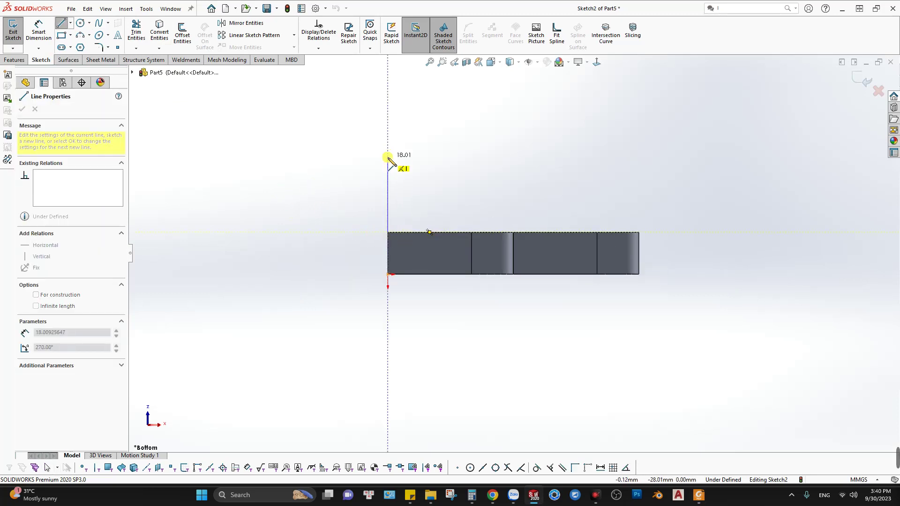
key("alt+Tab")
key("alt+Tab")
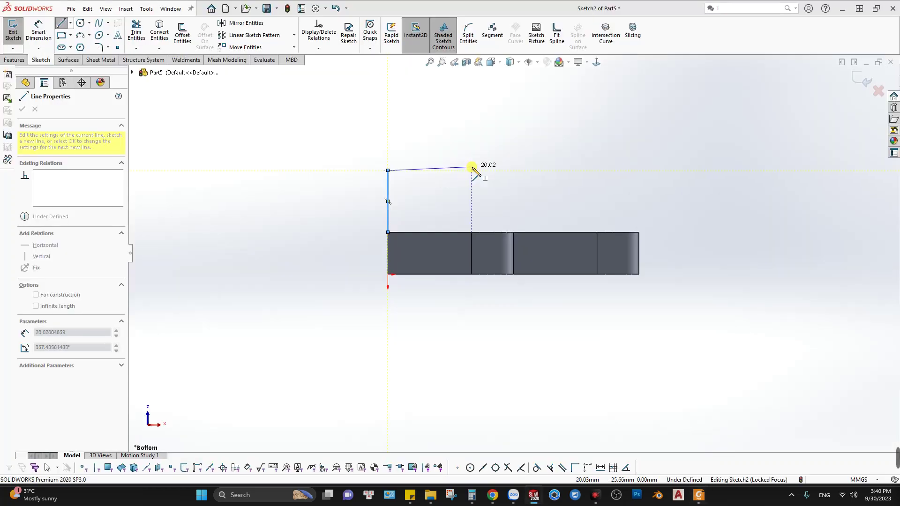
key("alt+Tab")
key("alt+Tab")
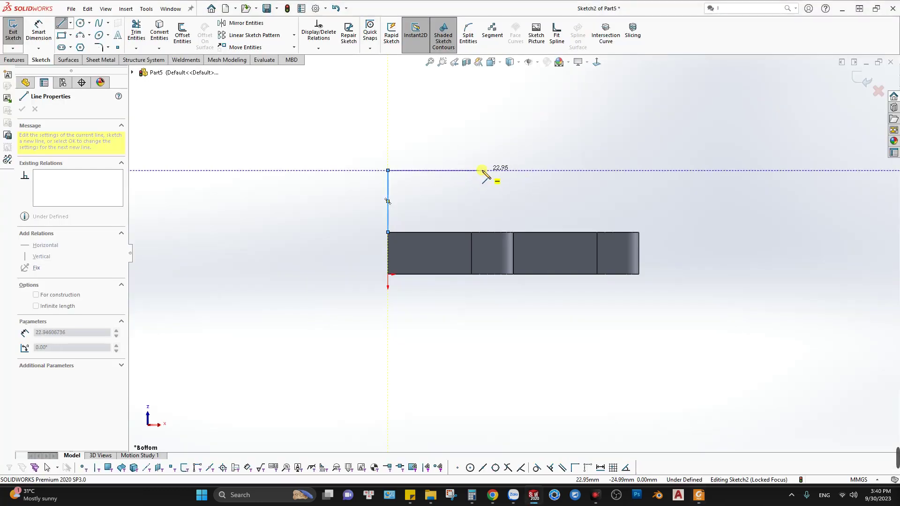
left_click(479, 170)
left_click(479, 192)
left_click(581, 192)
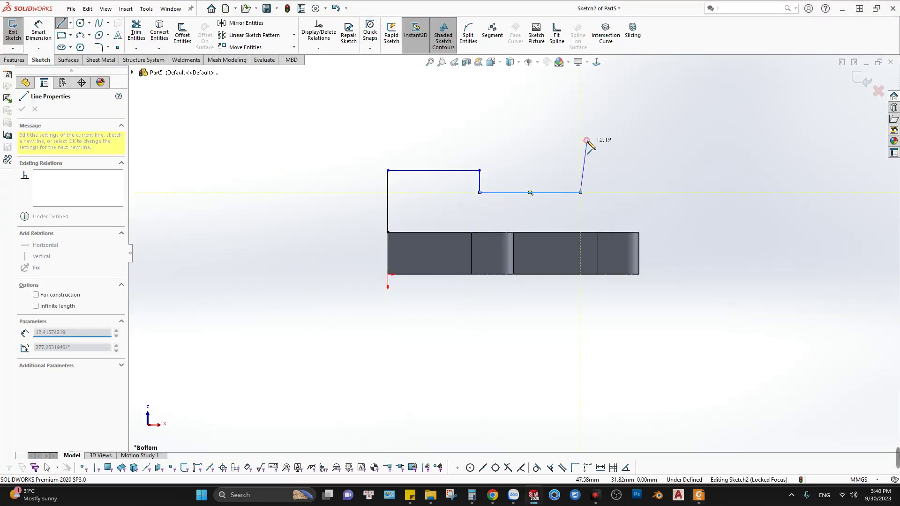
Finish the rounded top arc and bring the right edge down to close the profile
key("alt+Tab")
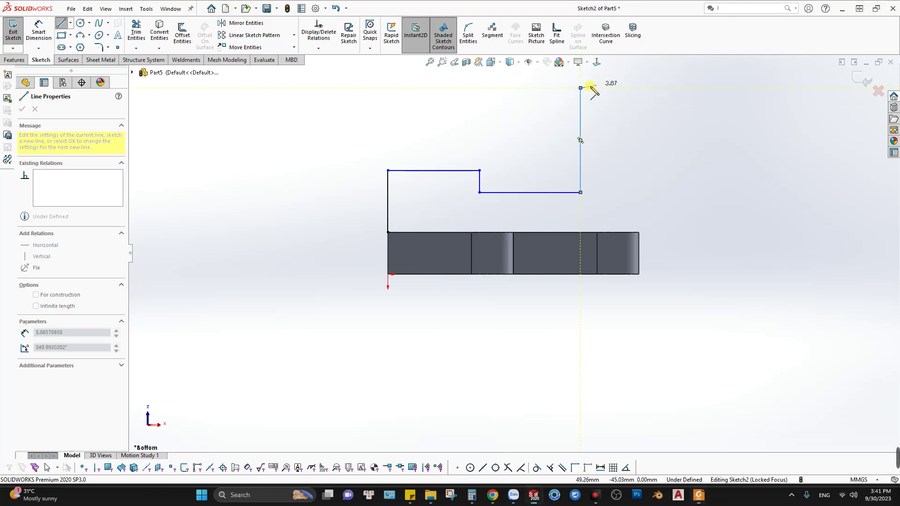
left_click(632, 113)
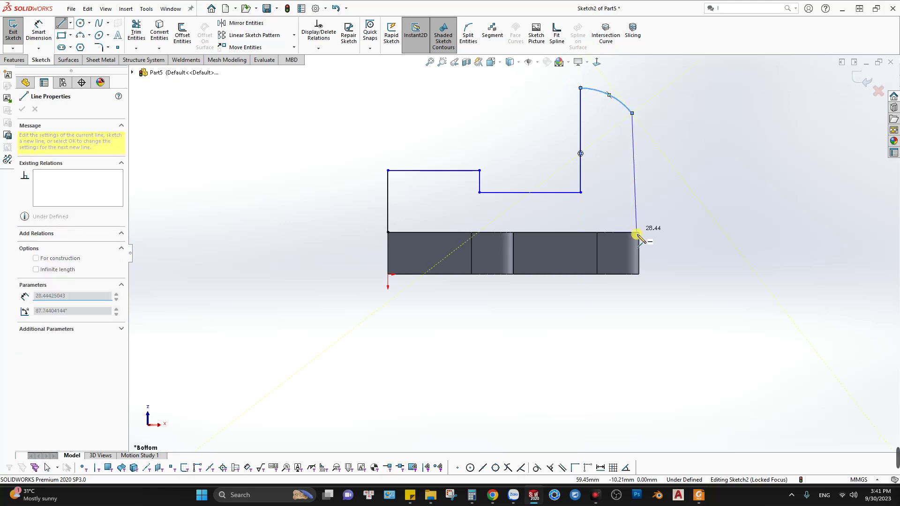
left_click(638, 232)
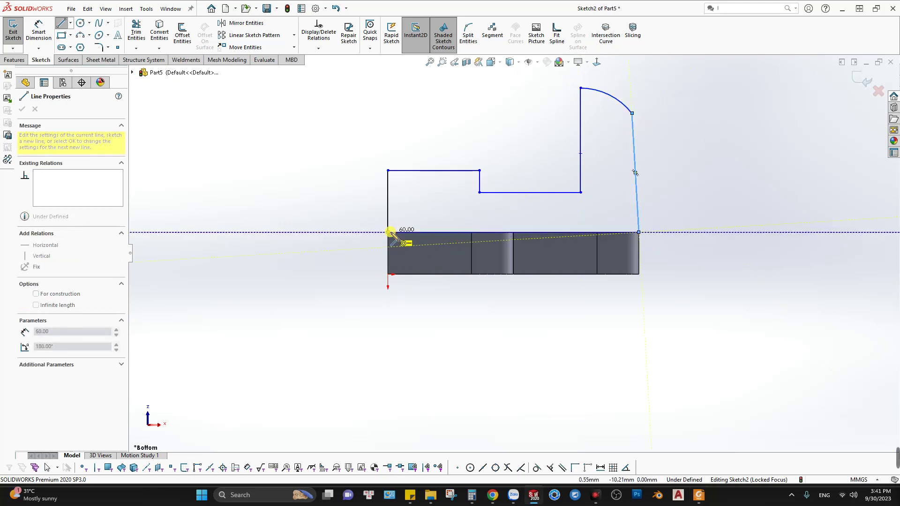
left_click(388, 232)
key("Escape")
Make the right edge tangent to the top arc and set it vertical
left_click_drag(678, 136, 631, 95)
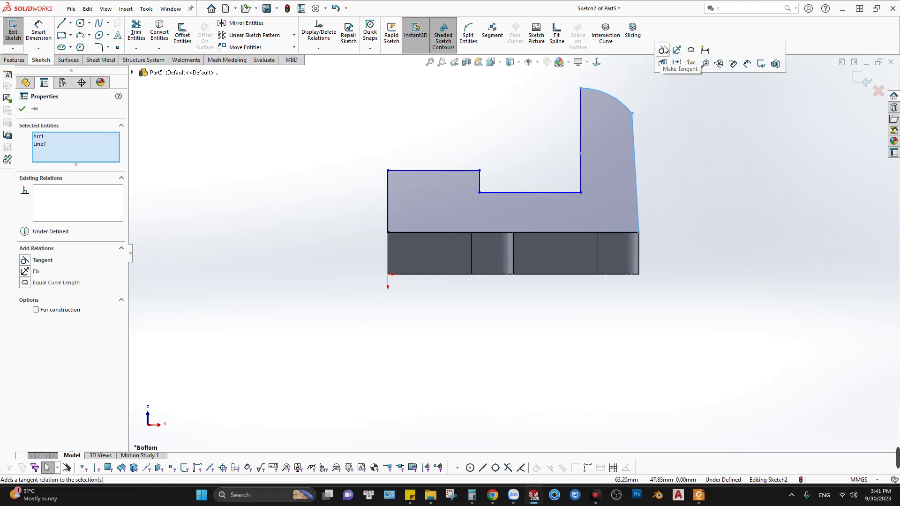
left_click(662, 49)
left_click(692, 178)
key("ctrl+a")
left_click(668, 186)
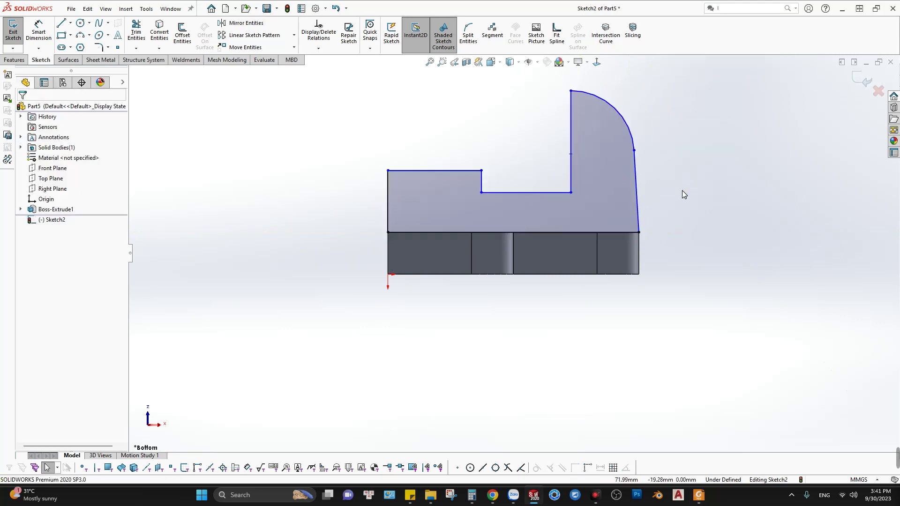
left_click(636, 188)
left_click(675, 130)
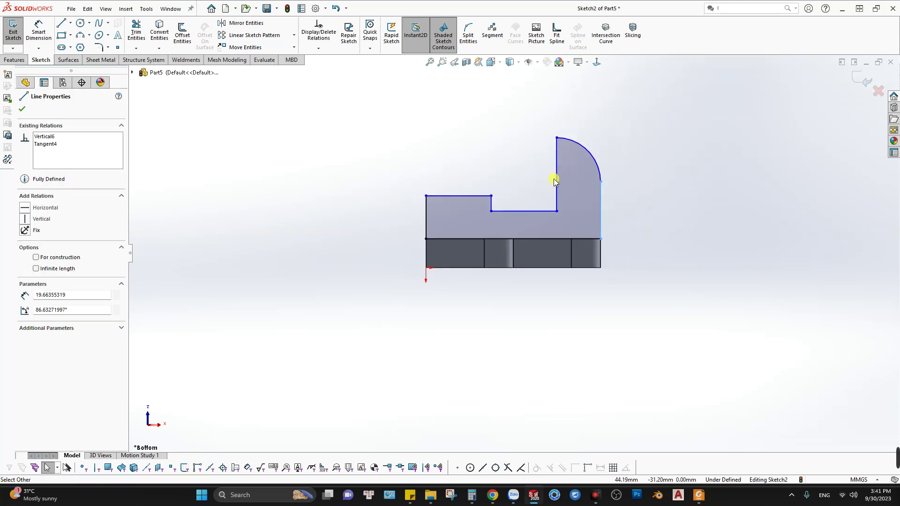
Place a Smart Dimension on the wall's left step edge
key("alt+Tab")
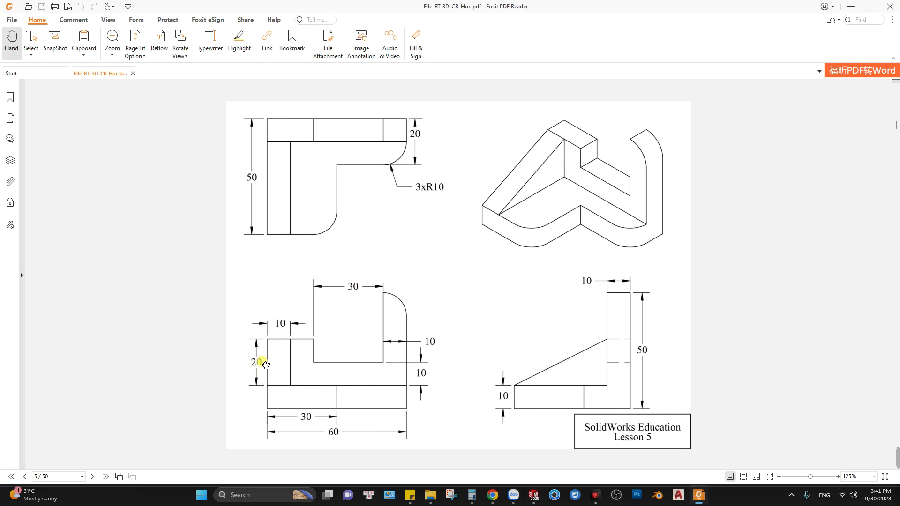
key("alt+Tab")
key("d")
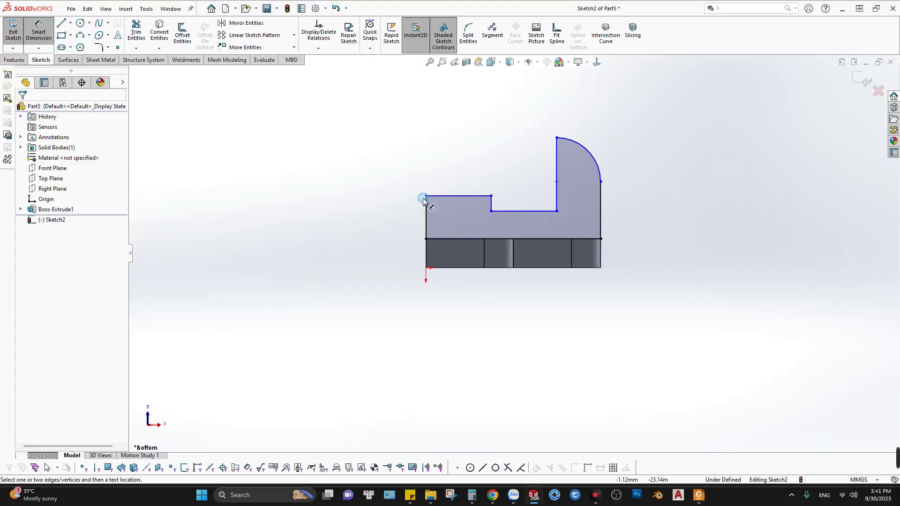
left_click(425, 218)
left_click(387, 228)
Set the left step height to 20 and the notch width to 30
type("20")
key("Return")
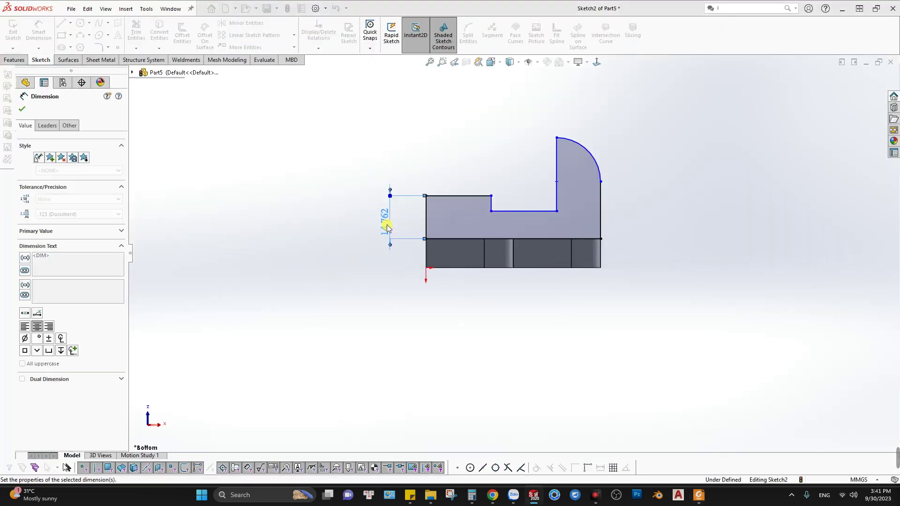
key("alt+Tab")
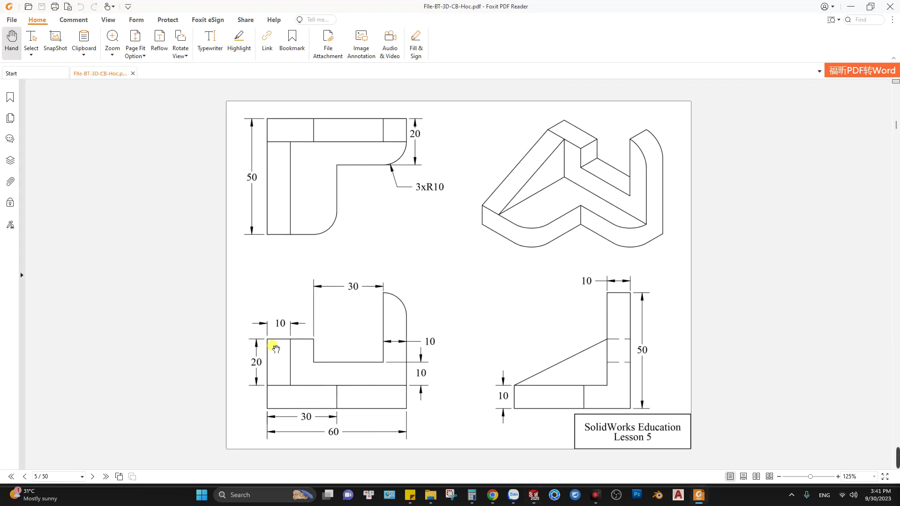
key("alt+Tab")
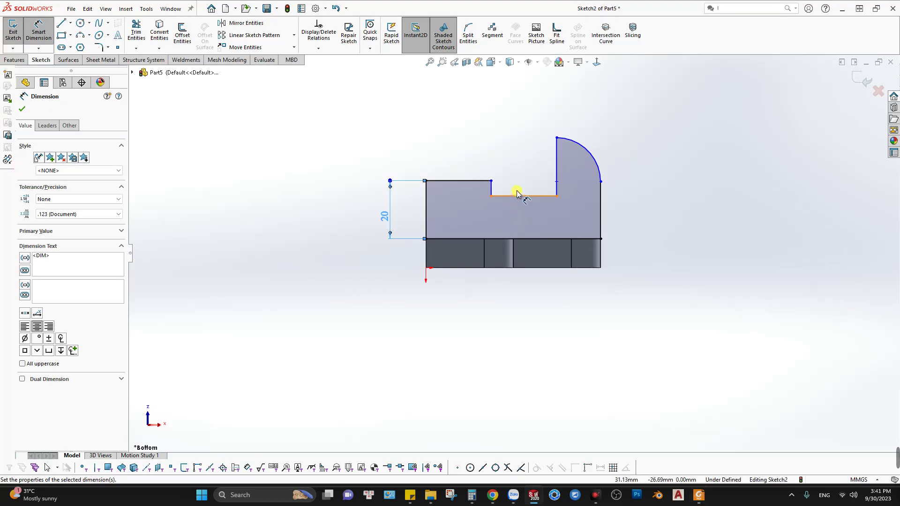
left_click(518, 195)
left_click(529, 111)
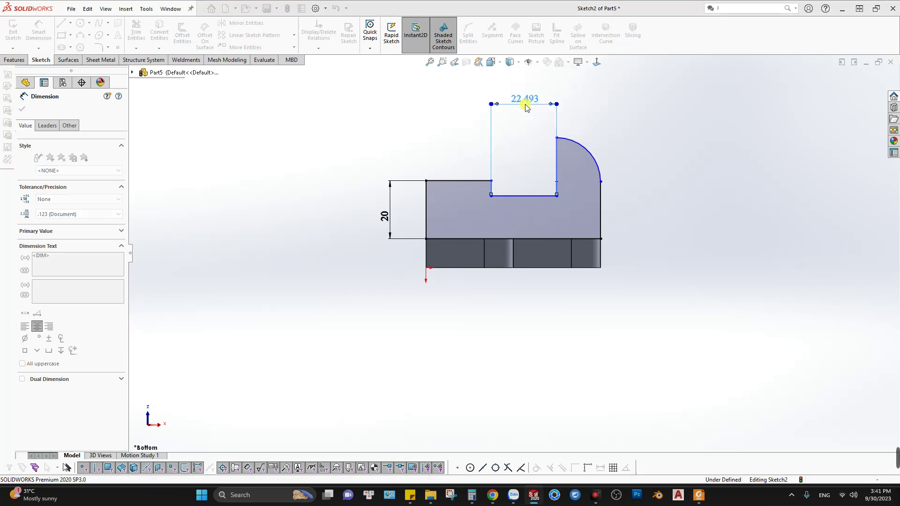
type("30")
key("Return")
key("alt+Tab")
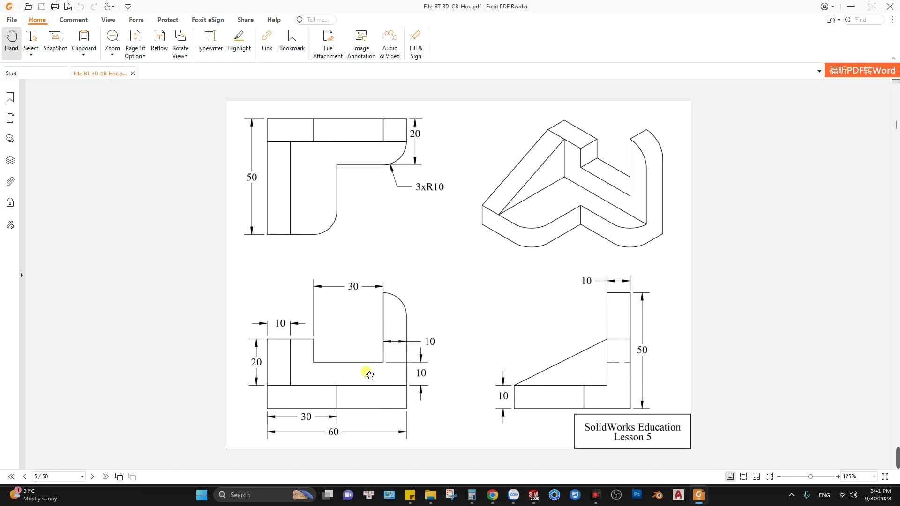
key("alt+Tab")
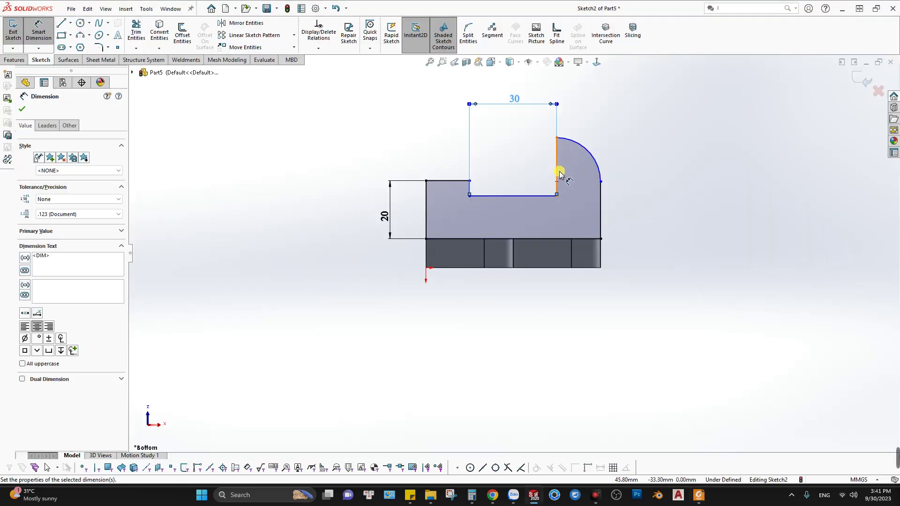
Dimension the top width from the notch edge to the arc end as 10
left_click(557, 173)
left_click(600, 181)
left_click(609, 121)
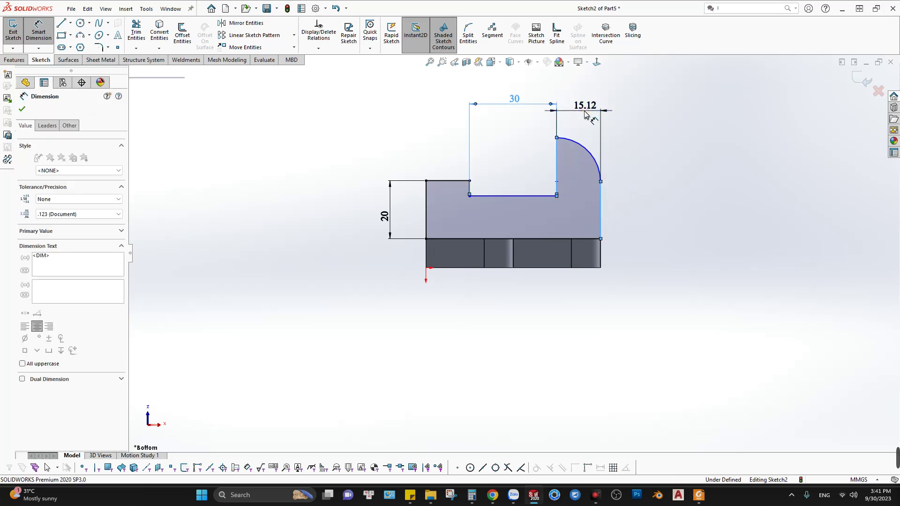
type("10")
key("Return")
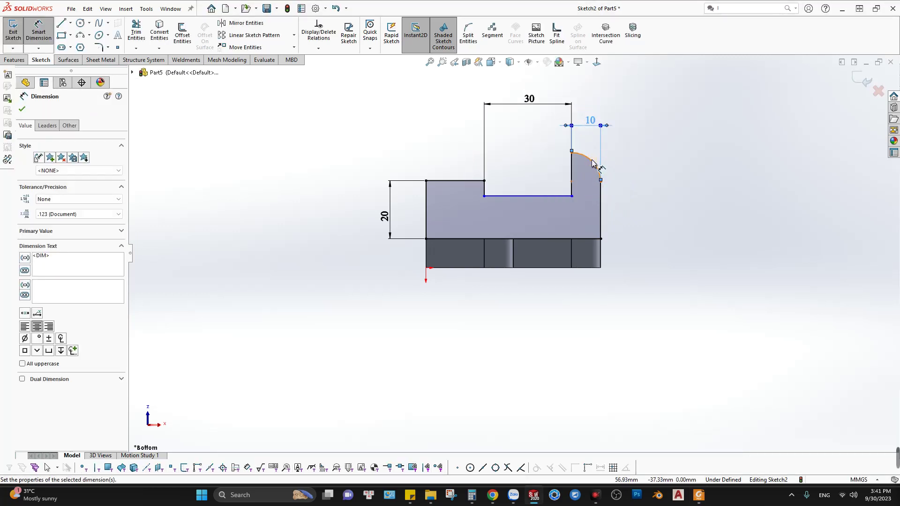
Inspect the top arc's radius without adding a radius dimension
left_click(593, 163)
key("Escape")
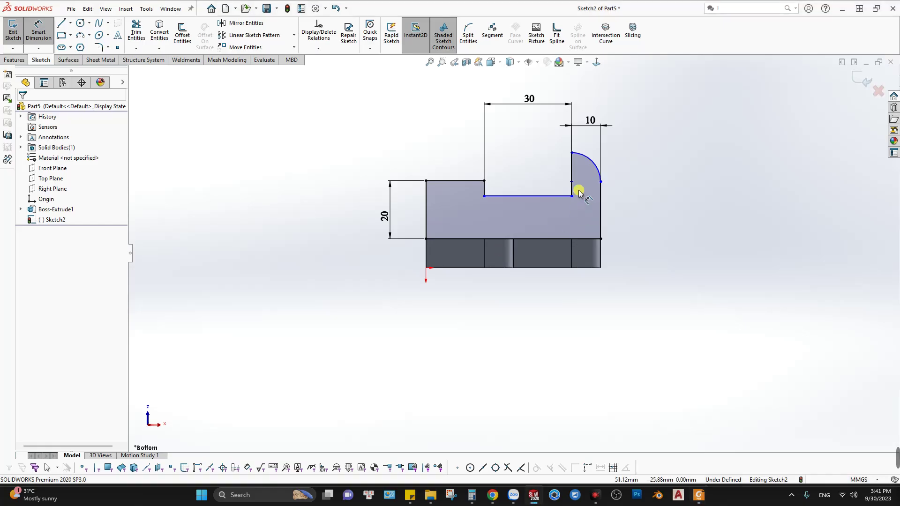
key("Escape")
left_click(593, 161)
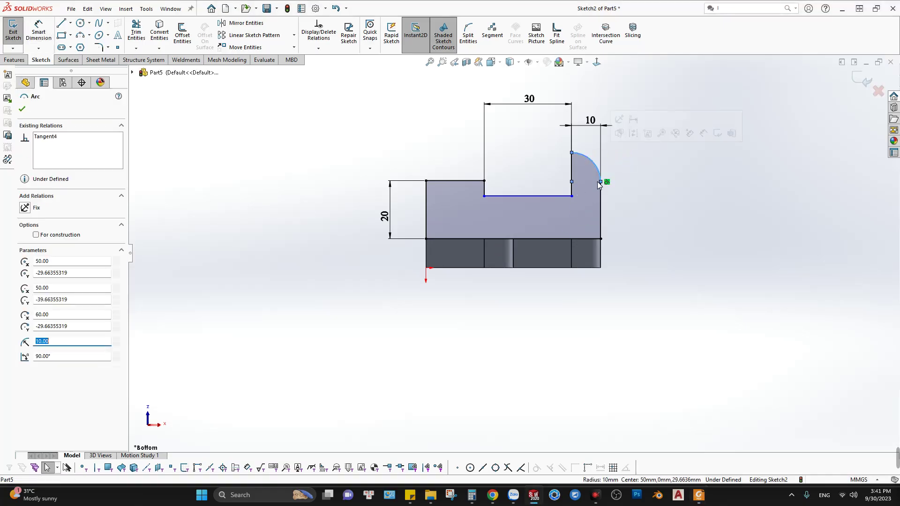
key("Escape")
key("alt+Tab")
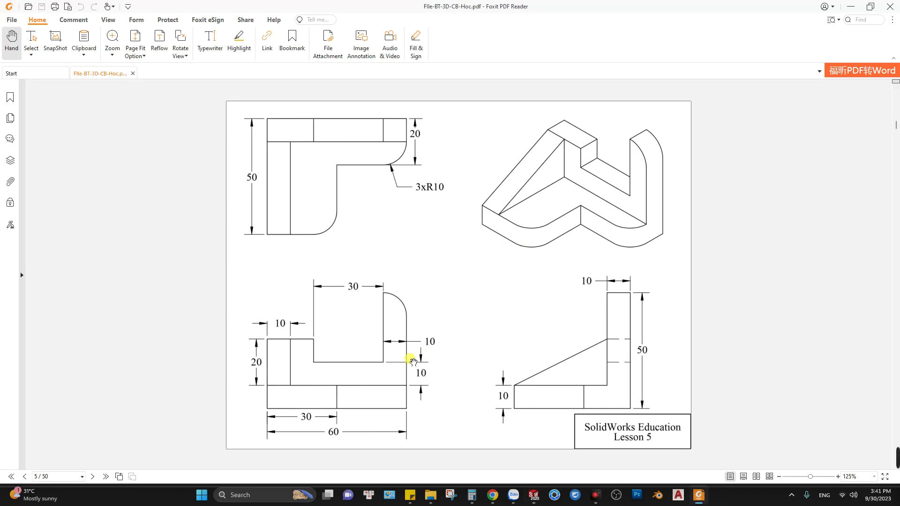
key("alt+Tab")
Dimension the notch floor height above the base edge as 10
key("d")
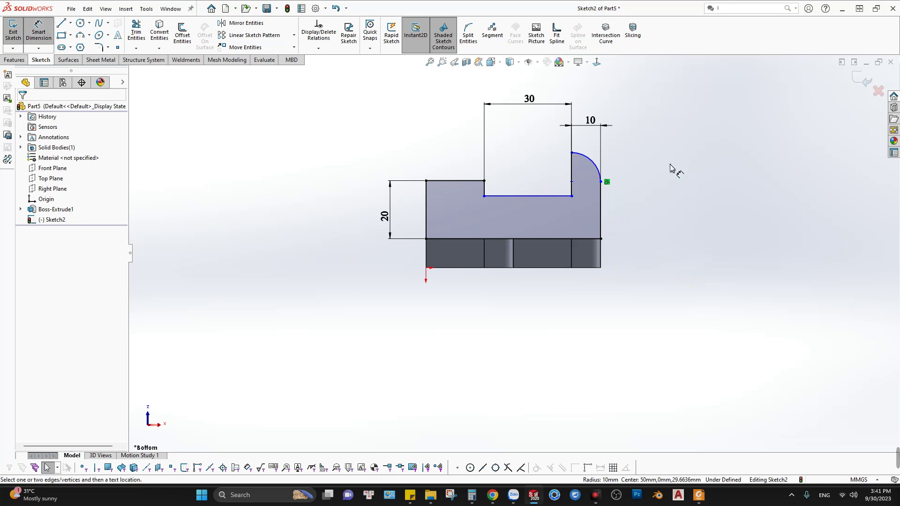
left_click(538, 196)
left_click(531, 238)
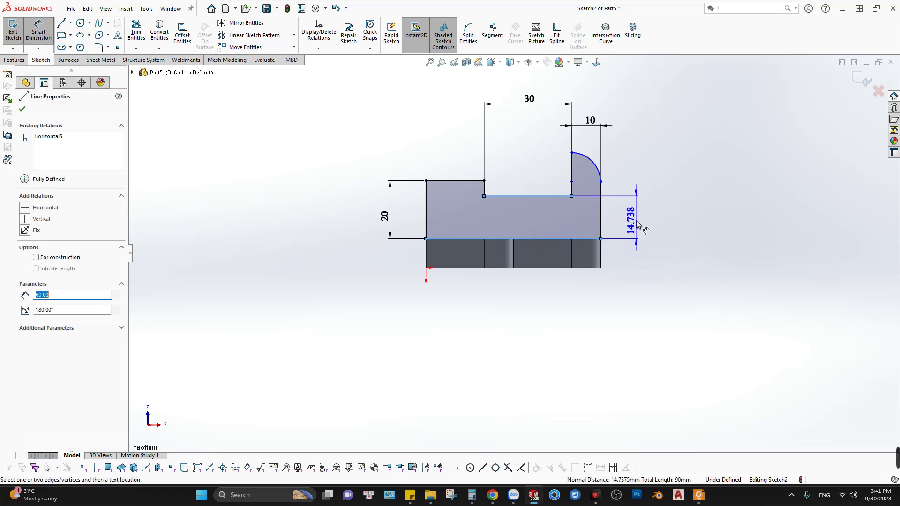
left_click(633, 220)
type("10")
key("Return")
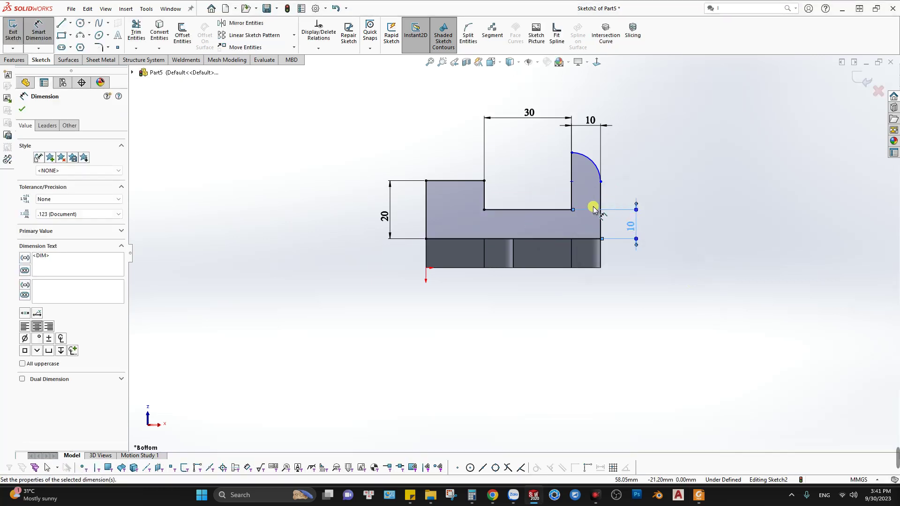
Dimension the overall wall height as 50 and orbit to an isometric view
key("alt+Tab")
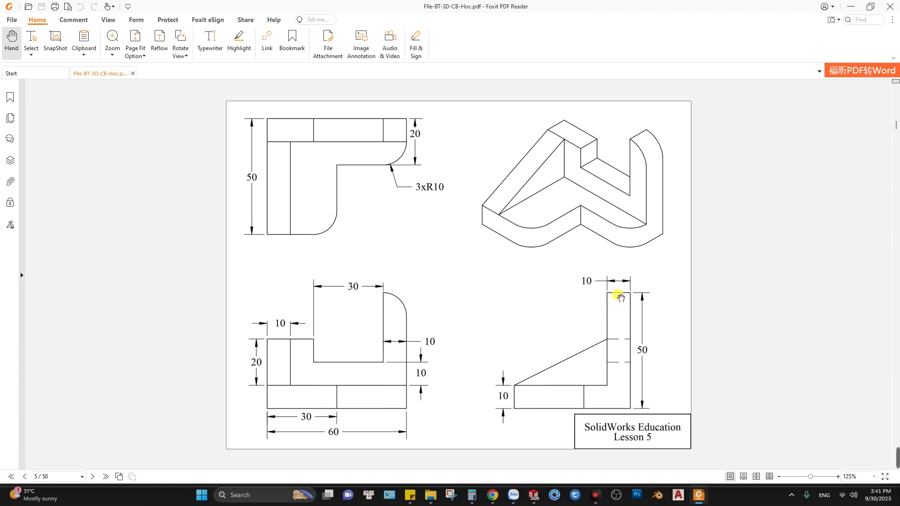
key("alt+Tab")
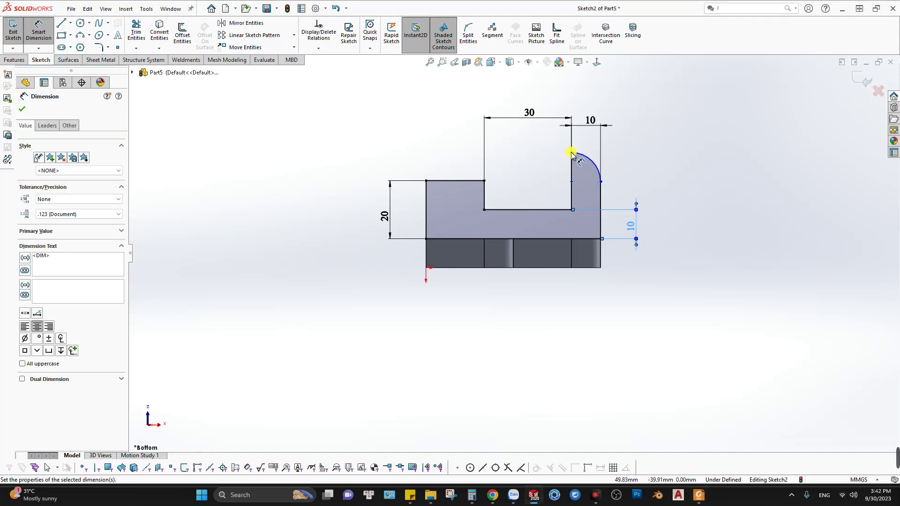
left_click(572, 153)
left_click(557, 268)
left_click(684, 213)
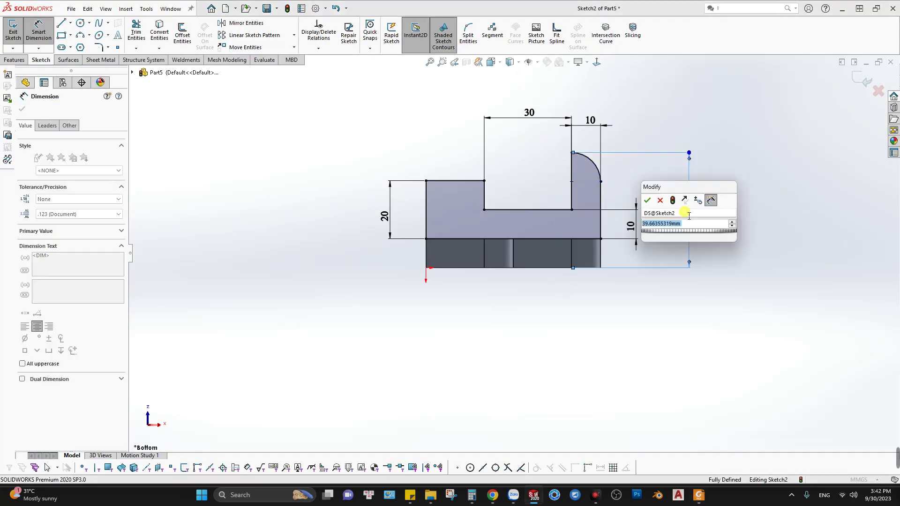
type("50")
key("Return")
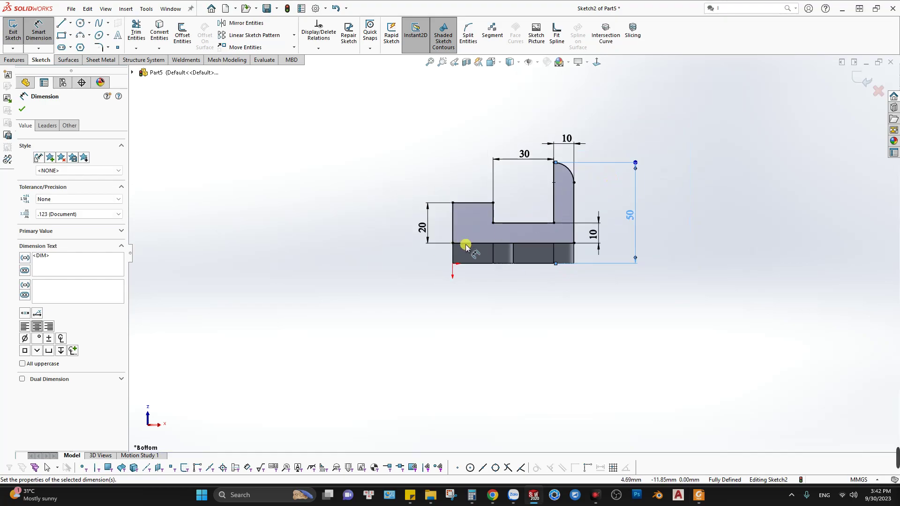
key("alt+Tab")
key("alt+Tab")
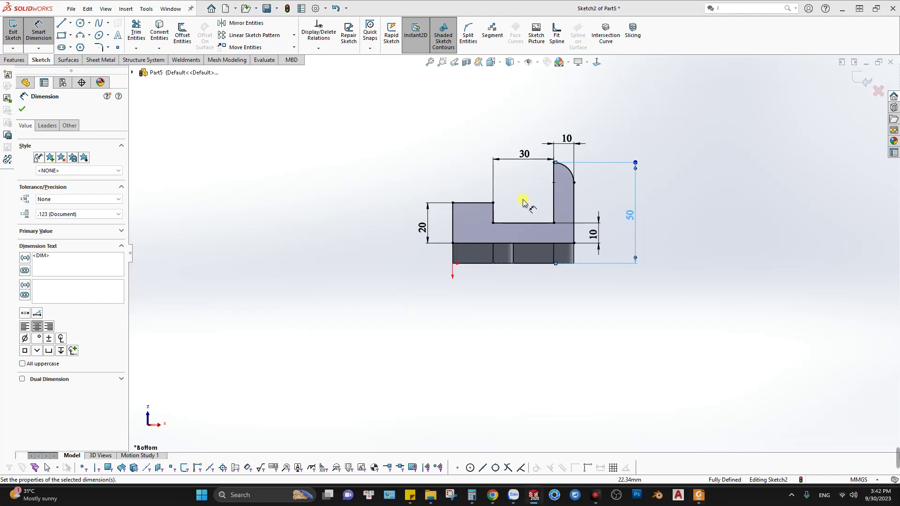
mouse_move(520, 201)
middle_mouse_down()
mouse_move(504, 217)
mouse_move(516, 207)
mouse_move(341, 206)
middle_mouse_up()
Exit Sketch2 and extrude it Blind 10 mm with Reverse Direction toward the base
left_click(38, 33)
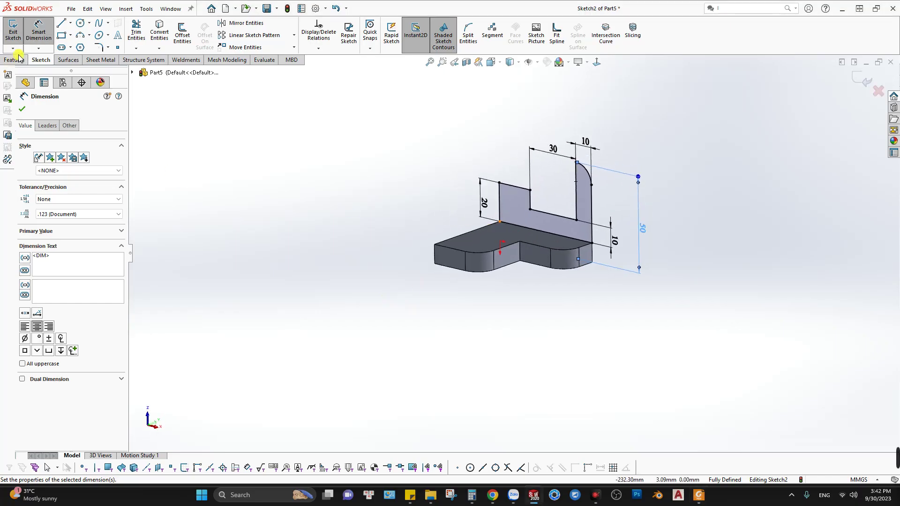
left_click(18, 60)
left_click(17, 33)
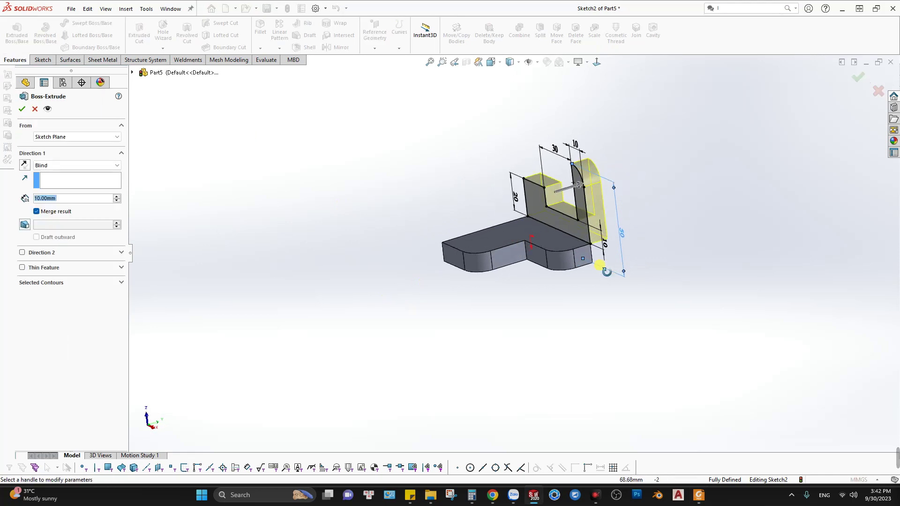
key("alt+Tab")
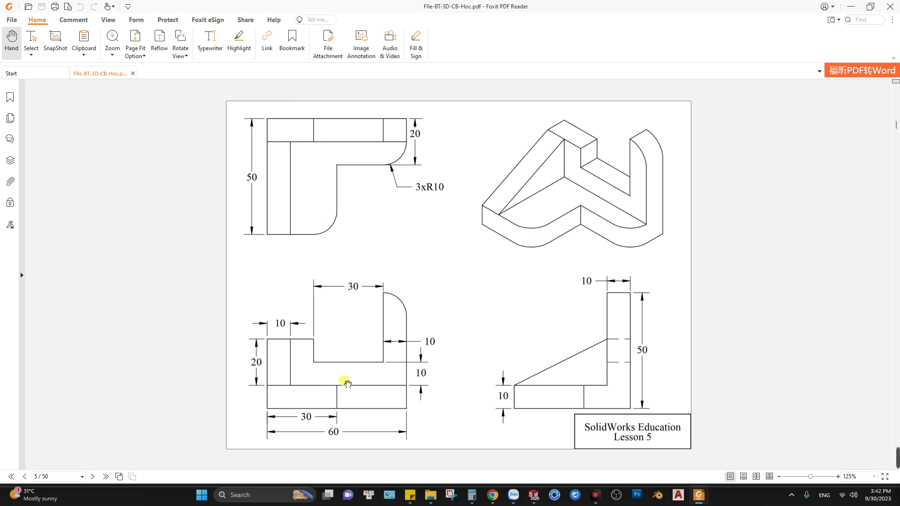
key("alt+Tab")
key("alt+Tab")
key("alt+Tab")
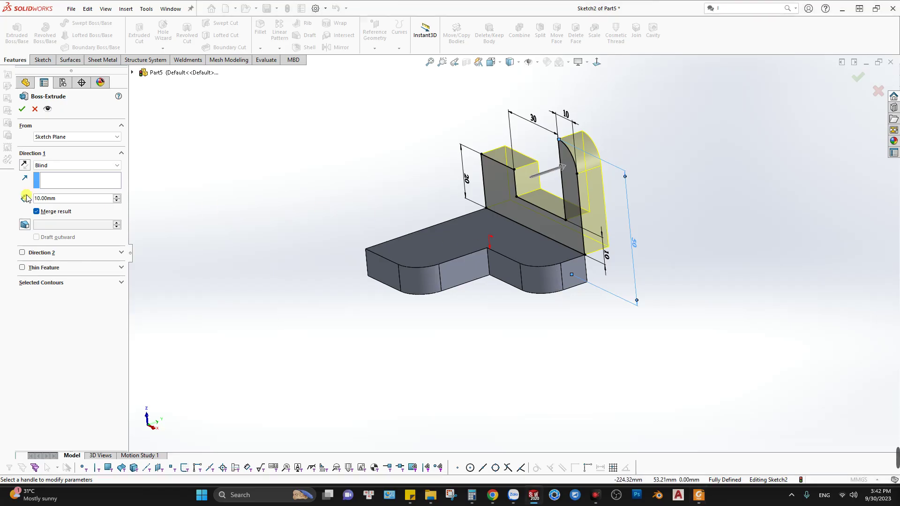
left_click(23, 164)
mouse_move(572, 239)
middle_mouse_down()
mouse_move(546, 263)
mouse_move(585, 255)
middle_mouse_up()
Confirm Boss-Extrude2 and start a new sketch on the L-body's side face
left_click(22, 109)
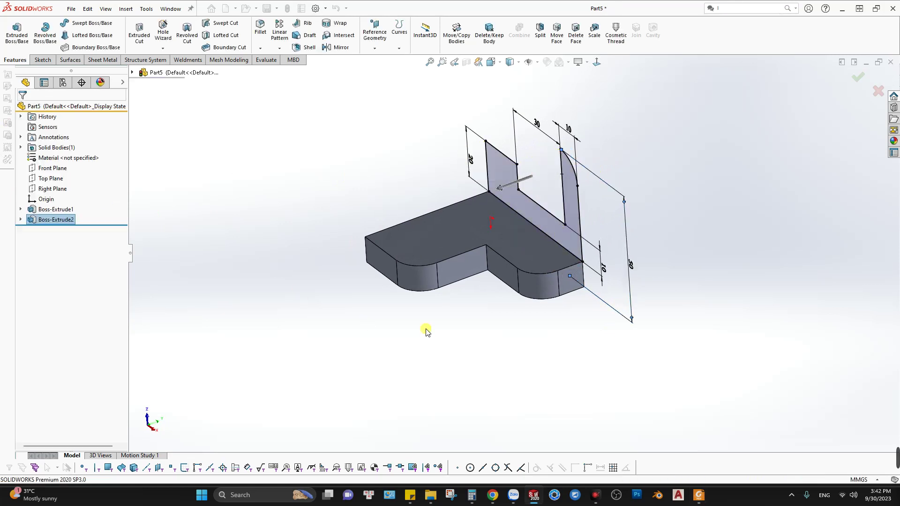
mouse_move(457, 210)
middle_mouse_down()
mouse_move(547, 125)
mouse_move(432, 225)
middle_mouse_up()
key("alt+Tab")
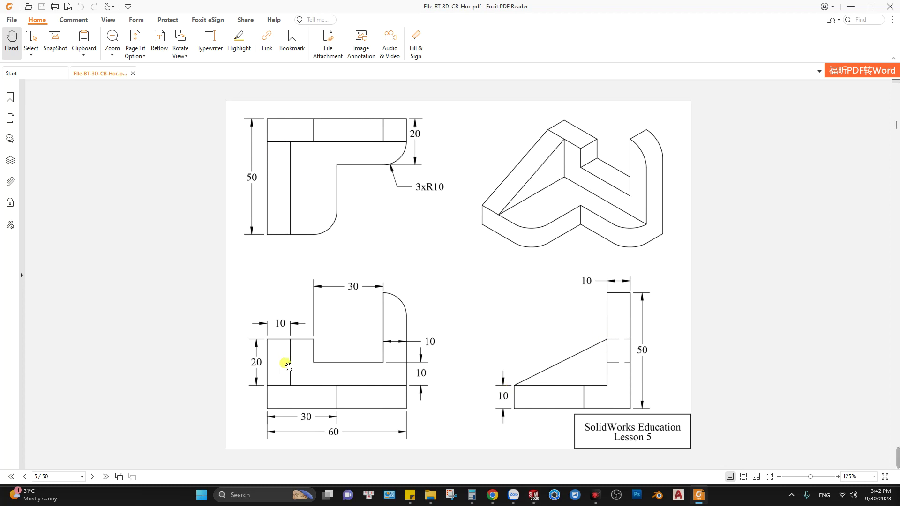
key("alt+Tab")
left_click(400, 210)
right_click(401, 209)
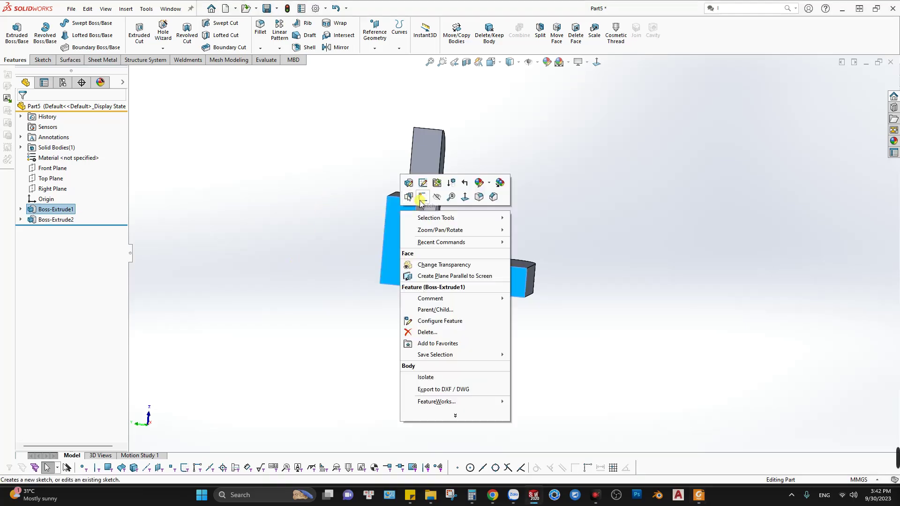
left_click(421, 199)
Convert the two inner corner edges into sketch lines with Convert Entities
left_click(61, 23)
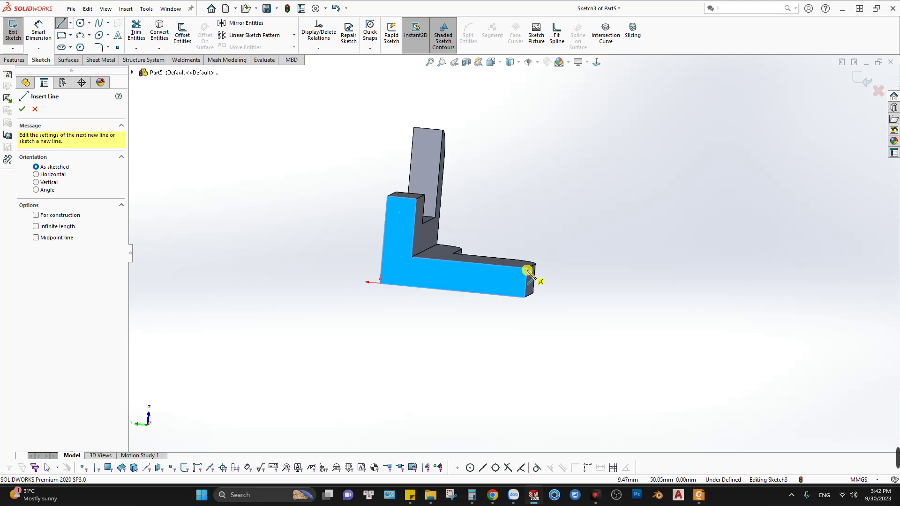
key("Escape")
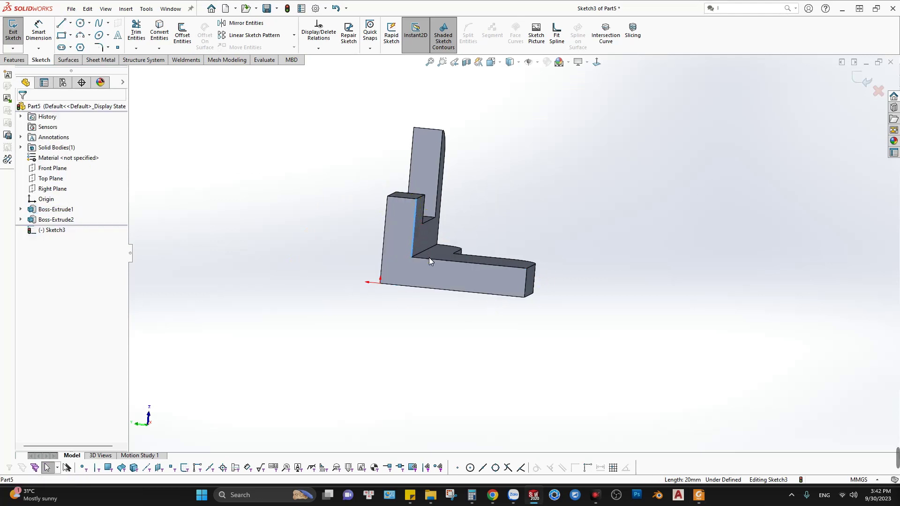
middle_click_drag(426, 259, 413, 265)
scroll(414, 265, "down", 2)
scroll(410, 255, "down", 1)
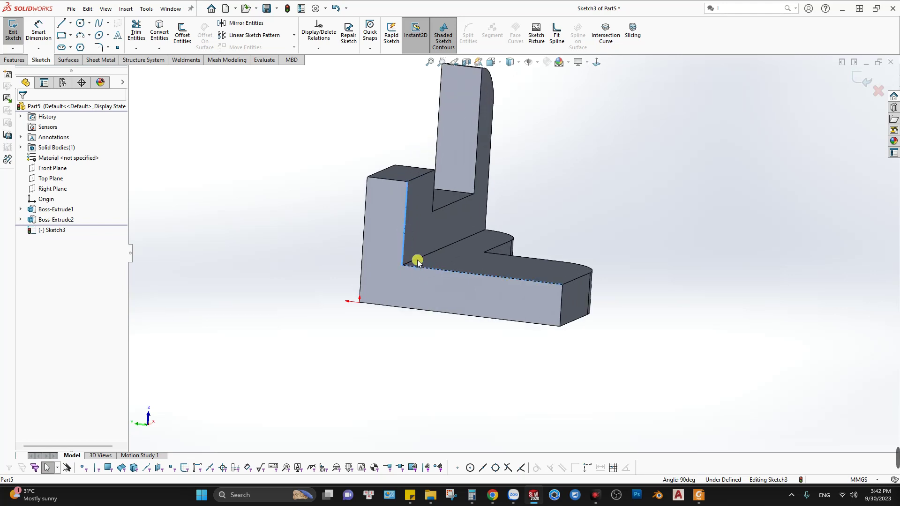
left_click(180, 42)
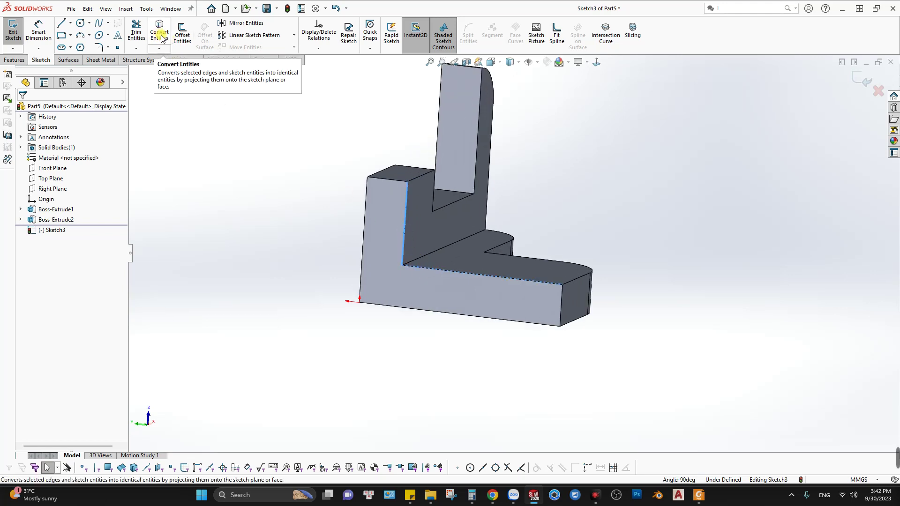
key("s")
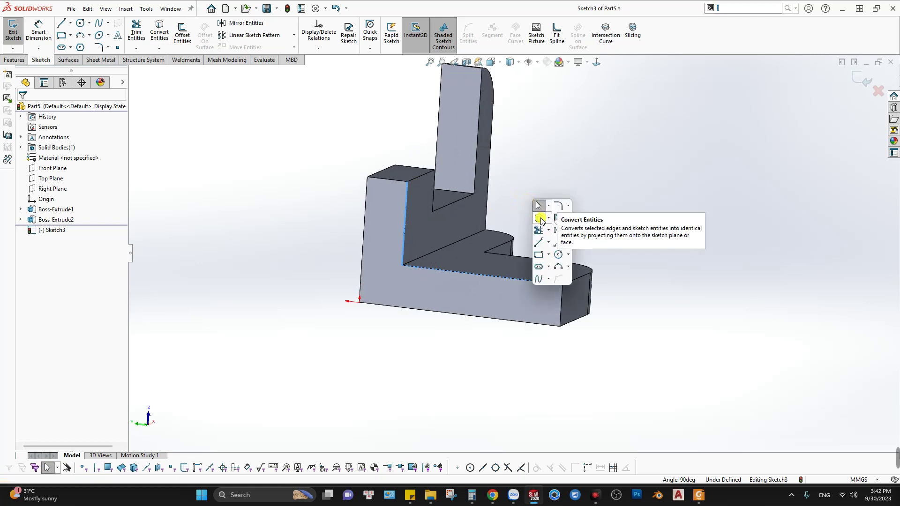
left_click(540, 219)
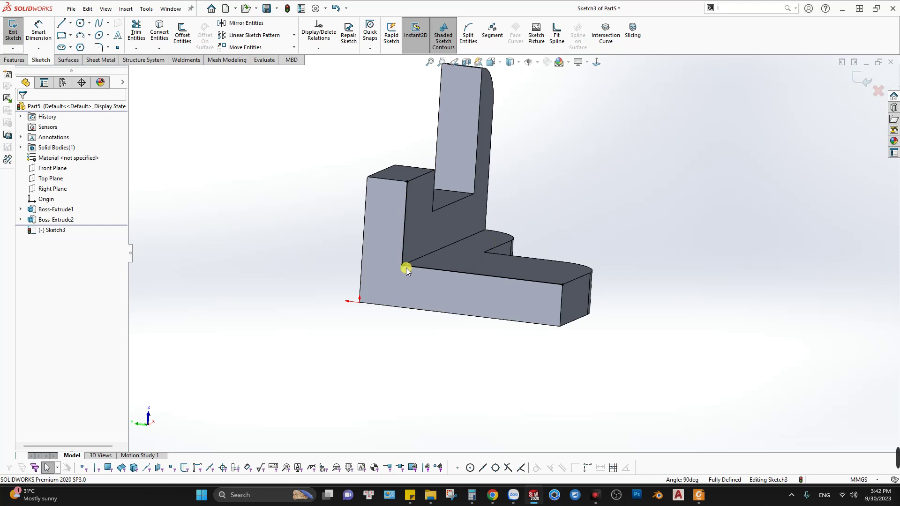
right_click_drag(673, 320, 670, 254)
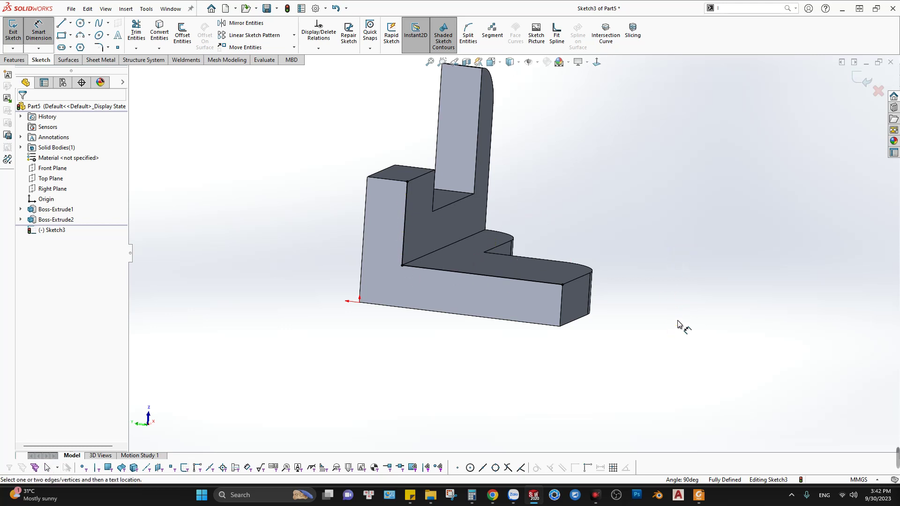
Draw the diagonal from the base's outer end to the step top, closing the triangle
key("Escape")
key("l")
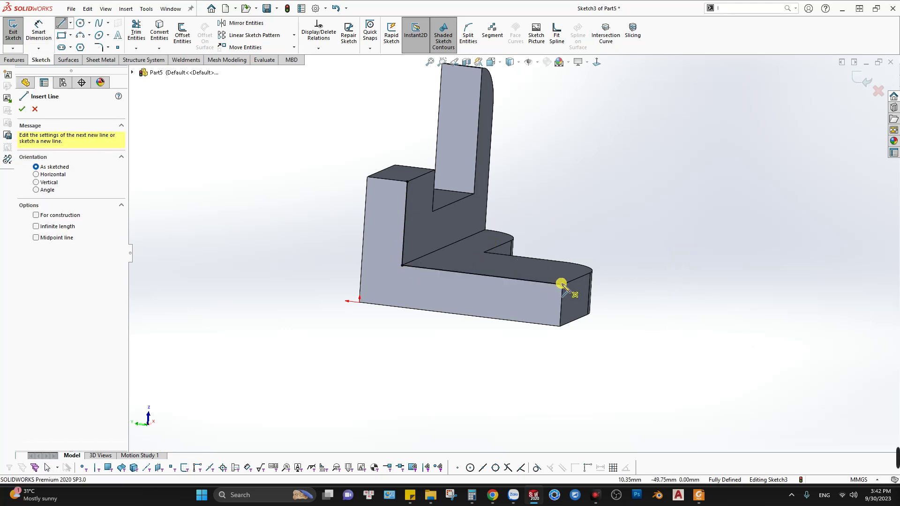
left_click(562, 285)
left_click(407, 182)
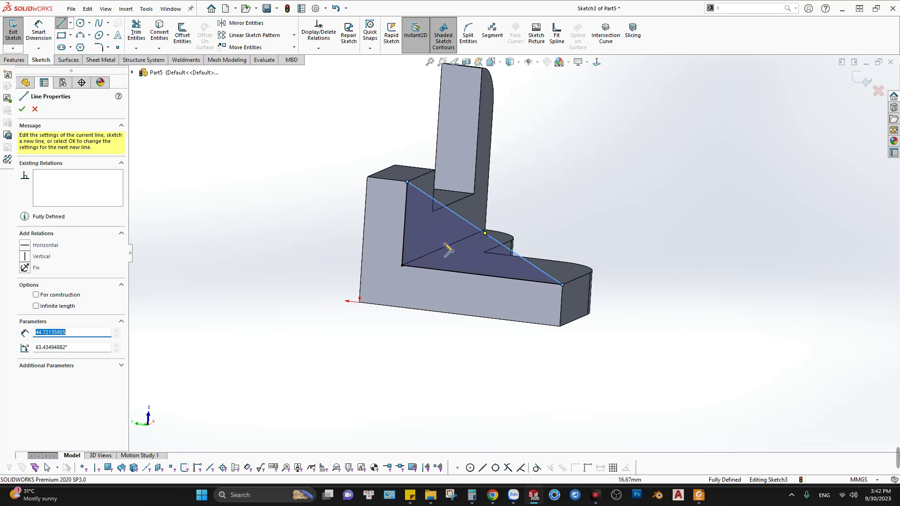
key("Escape")
mouse_move(454, 255)
middle_mouse_down()
mouse_move(412, 298)
mouse_move(421, 294)
middle_mouse_up()
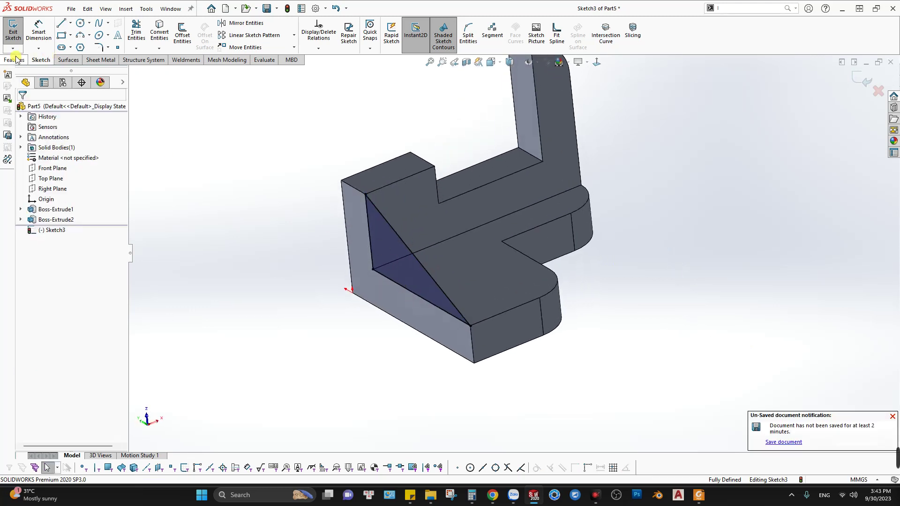
Extrude the triangle 10 mm with Reverse Direction to form the rib
key("e")
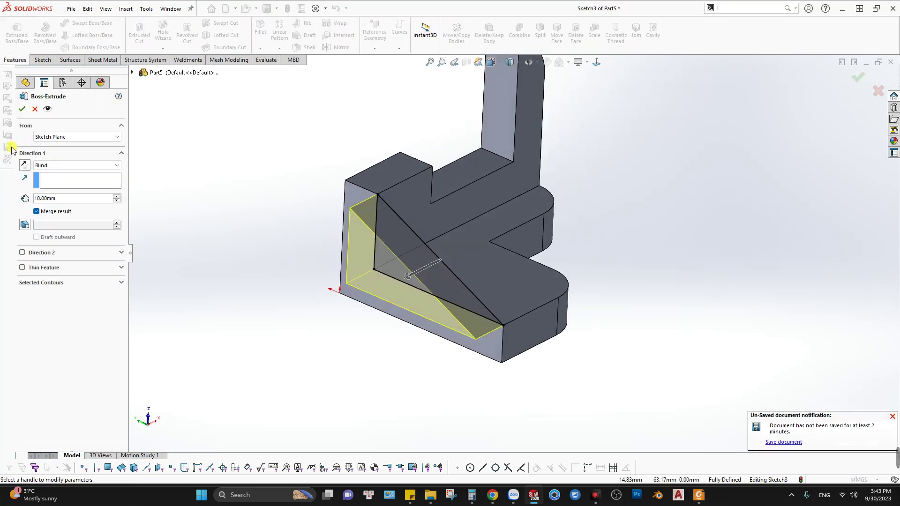
left_click(26, 165)
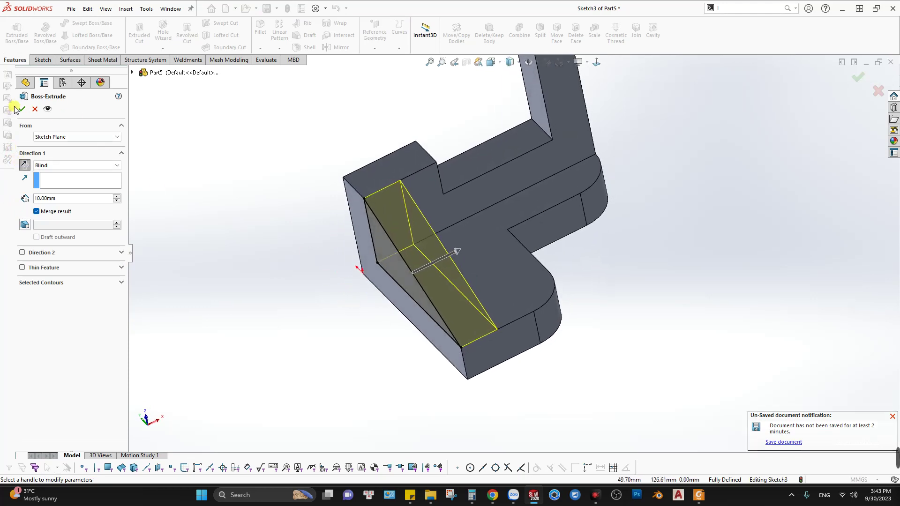
key("Return")
mouse_move(519, 287)
middle_mouse_down()
mouse_move(552, 164)
mouse_move(466, 253)
mouse_move(494, 233)
mouse_move(490, 221)
mouse_move(480, 235)
middle_mouse_up()
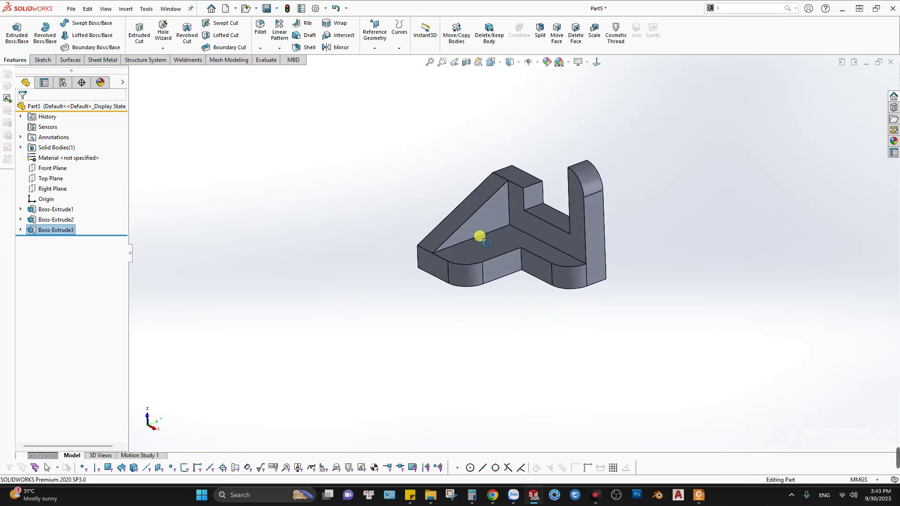
Switch to the Facebook group page and maximize the browser
left_click(698, 495)
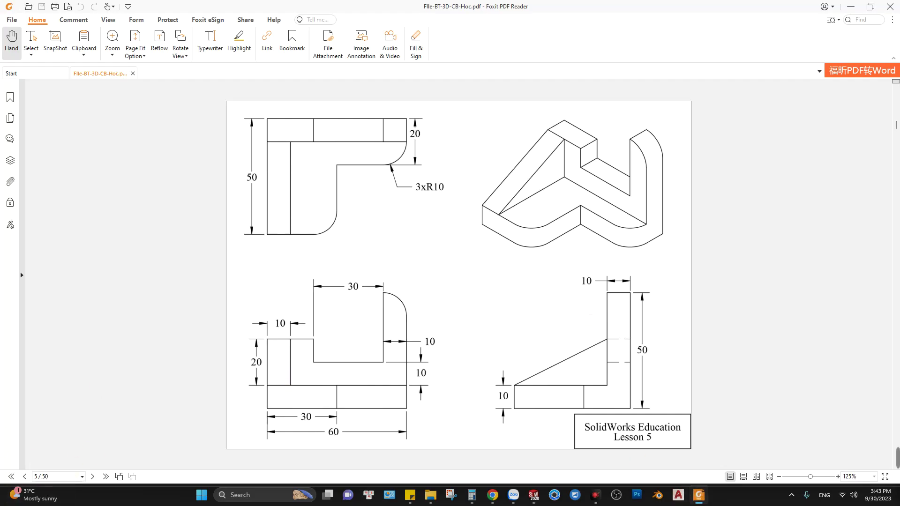
key("alt+Tab")
left_click_drag(621, 154, 531, 1)
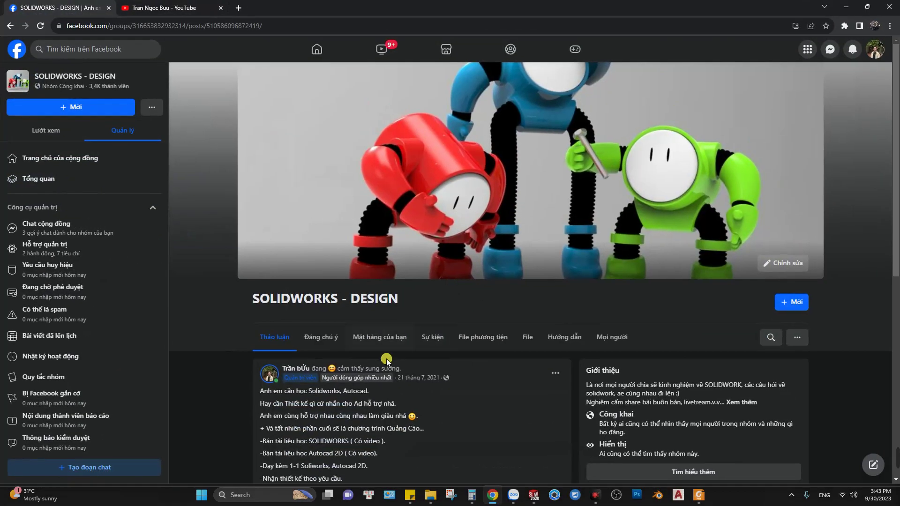
Scroll through the SOLIDWORKS - DESIGN group posts, then go to the YouTube tab
scroll(286, 361, "down", 1)
scroll(323, 291, "down", 2)
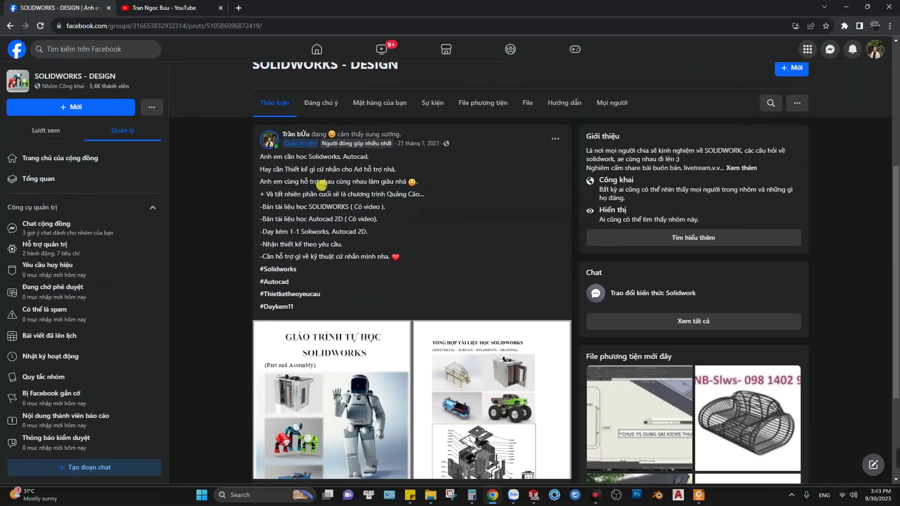
scroll(329, 181, "up", 5)
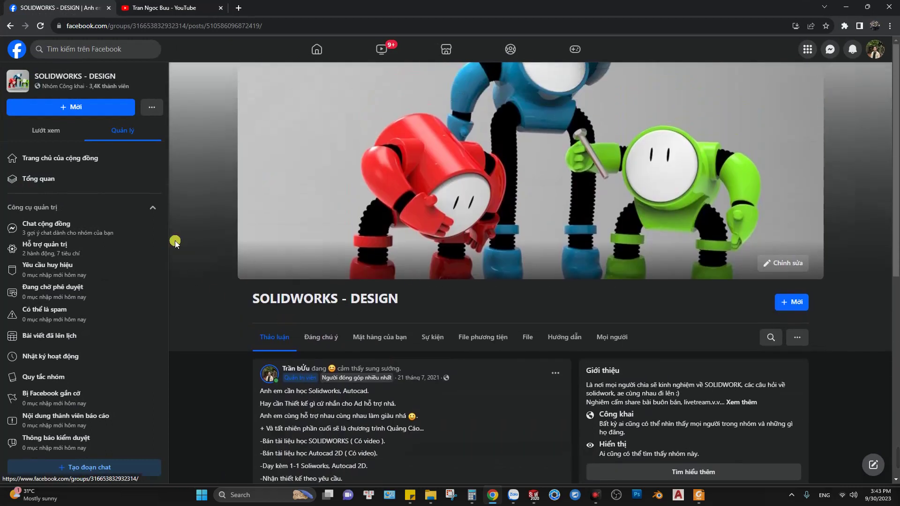
left_click(164, 7)
mouse_move(573, 226)
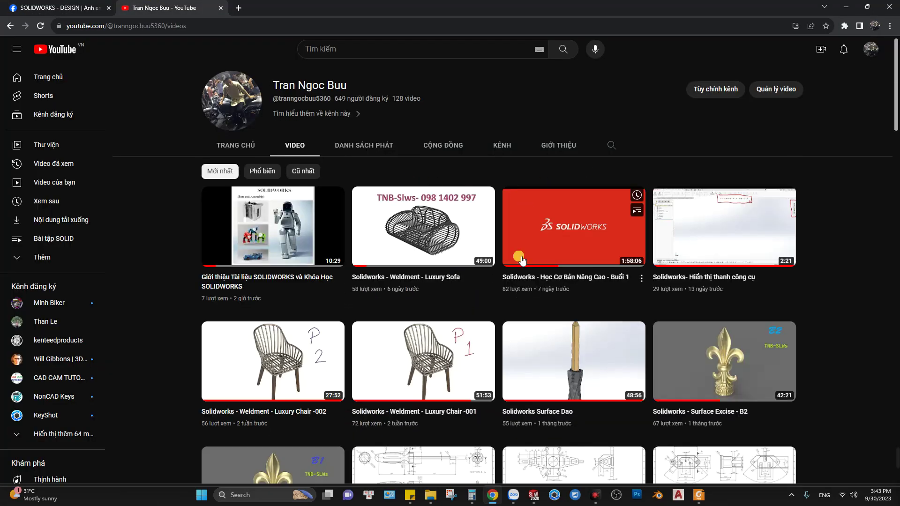
Scroll the channel's SOLIDWORKS video list, then minimize Chrome to reveal the Lesson 5 PDF
scroll(507, 313, "down", 1)
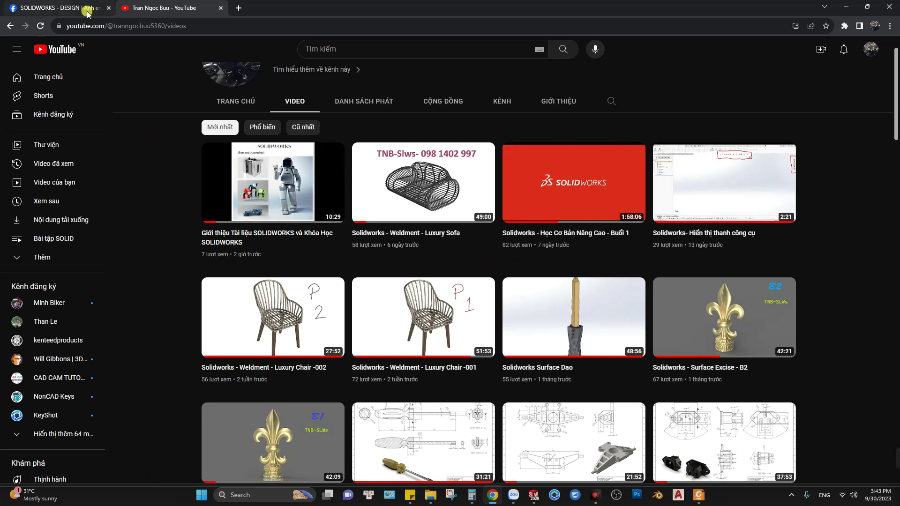
key("super+Down")
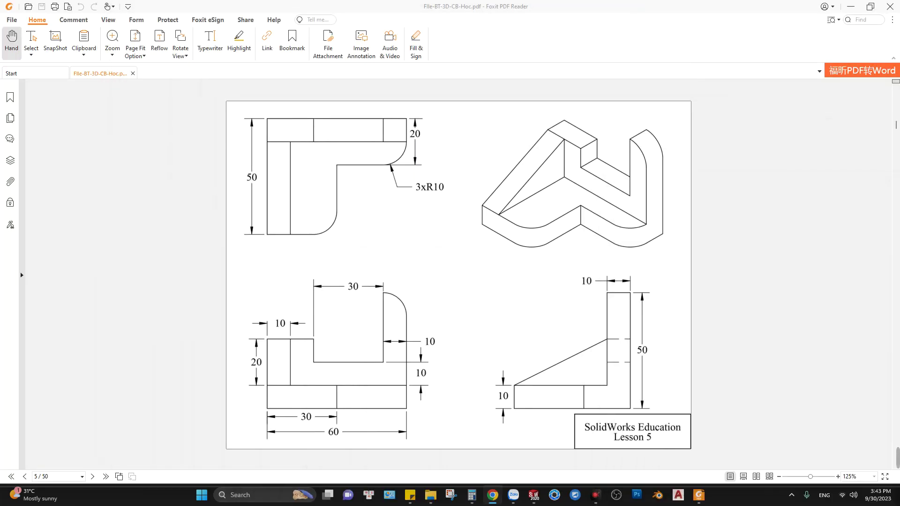